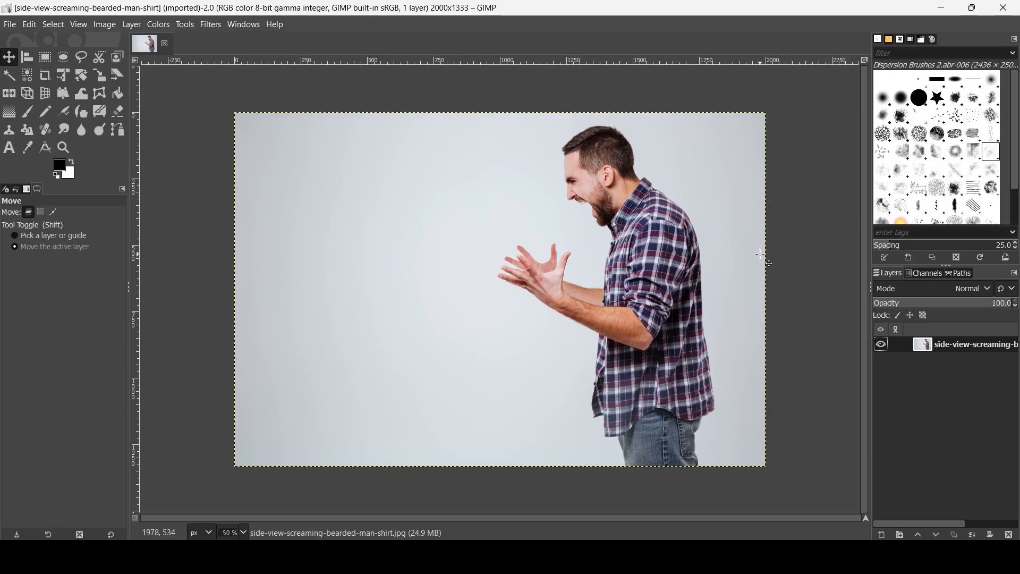
Select the entire grey background around the man with Fuzzy Select in add mode, including the leftover patches at the image corners
{"action": "left_click", "coordinate": [12, 78]}
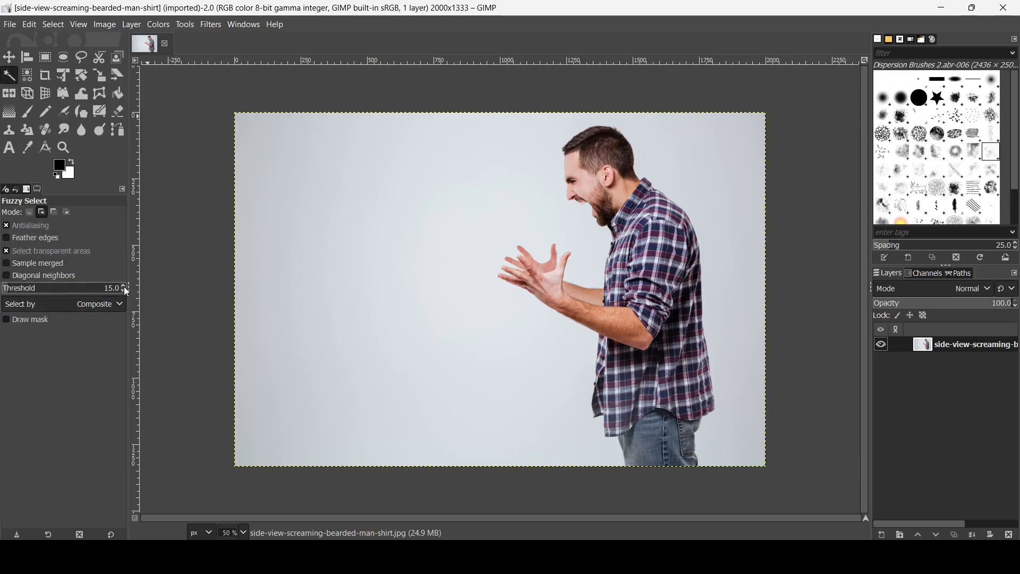
{"action": "left_click", "coordinate": [42, 214]}
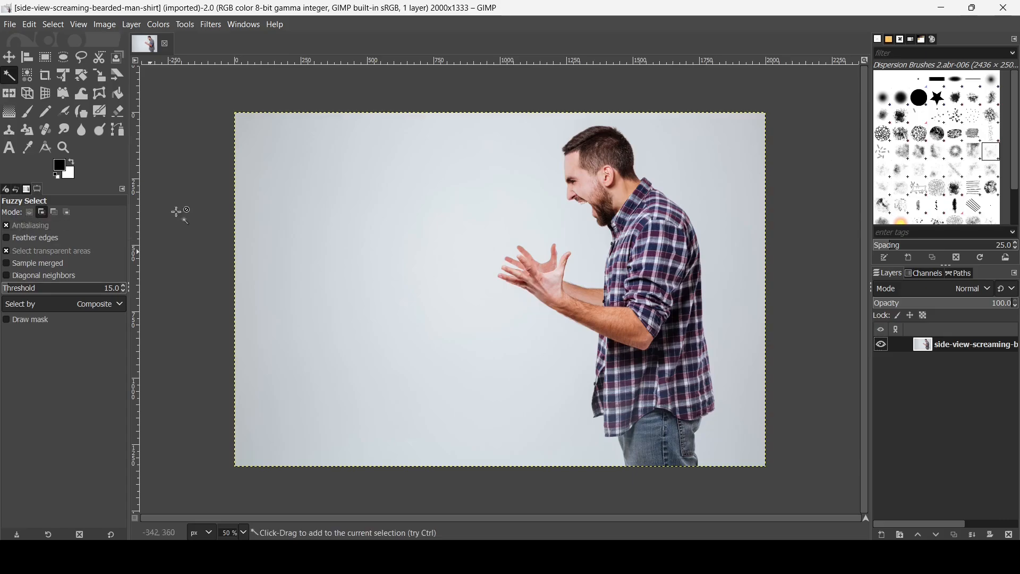
{"action": "left_click", "coordinate": [735, 162]}
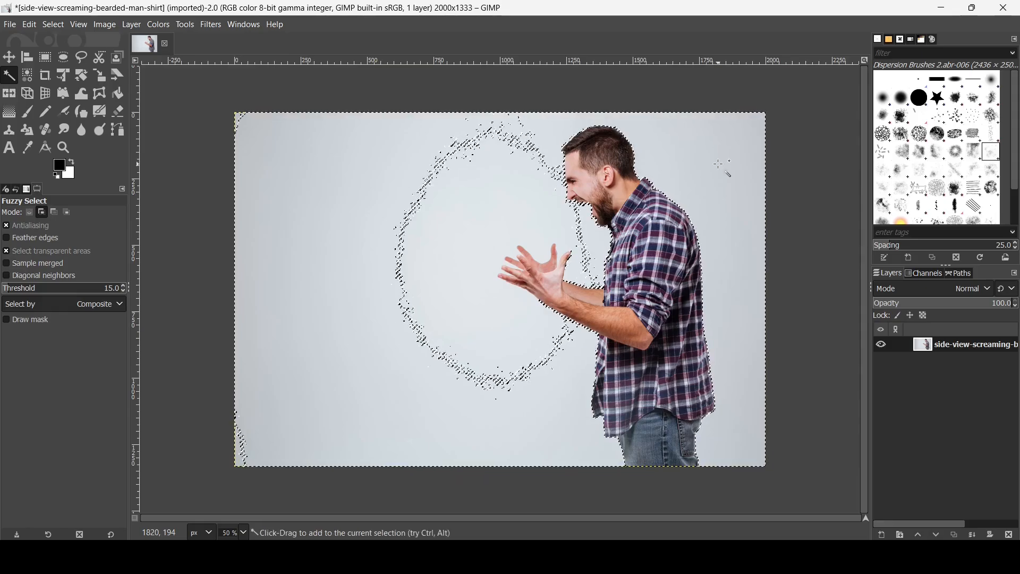
{"action": "left_click", "coordinate": [376, 168]}
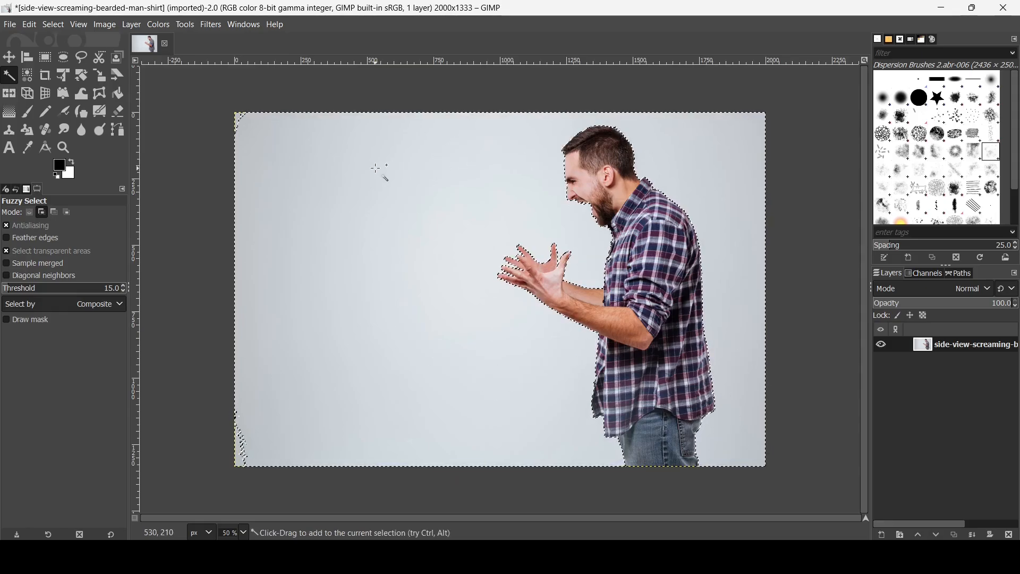
{"action": "left_click", "coordinate": [409, 243]}
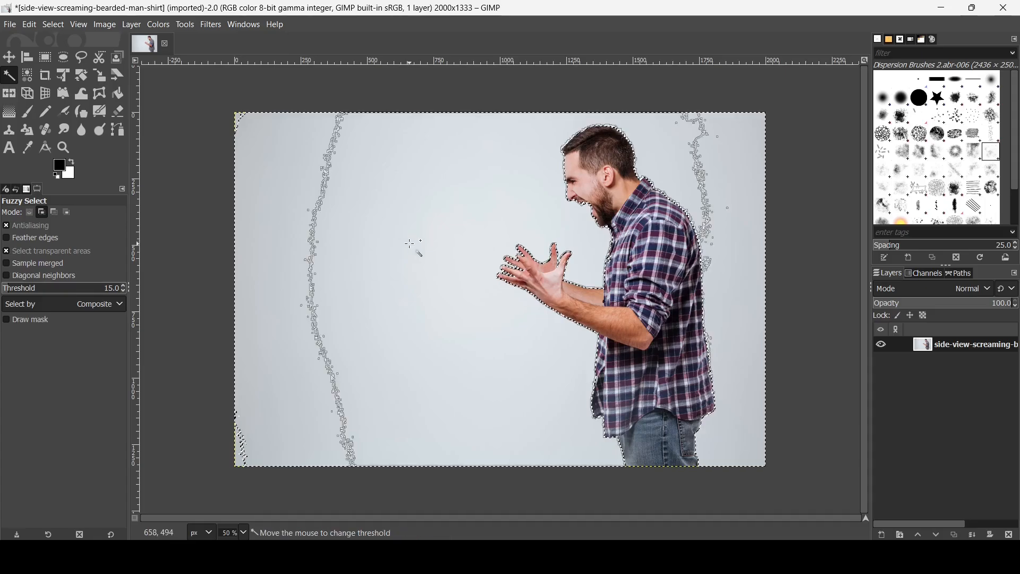
{"action": "scroll", "coordinate": [505, 317], "scroll_direction": "up", "scroll_amount": 2}
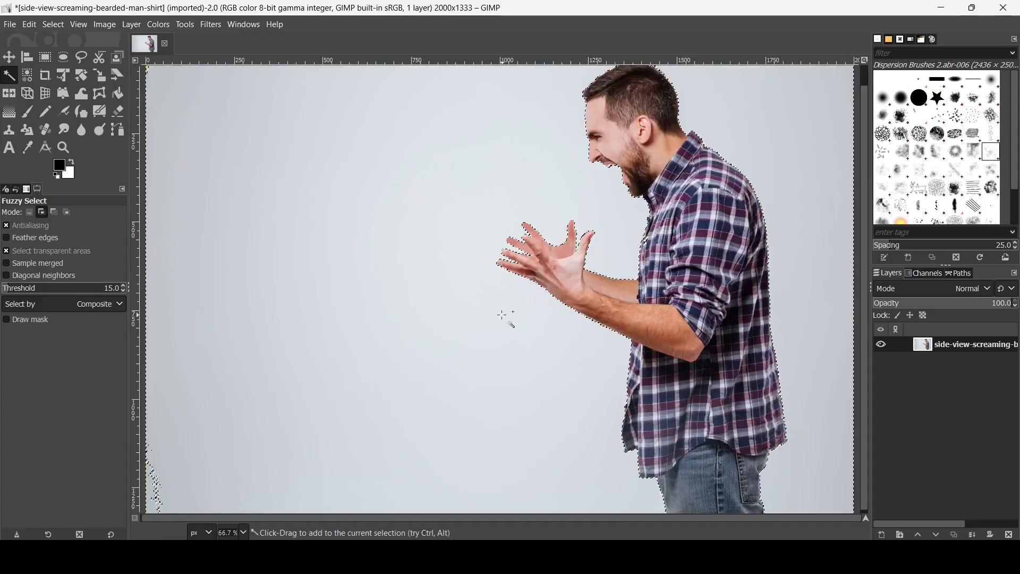
{"action": "scroll", "coordinate": [505, 317], "scroll_direction": "down", "scroll_amount": 2}
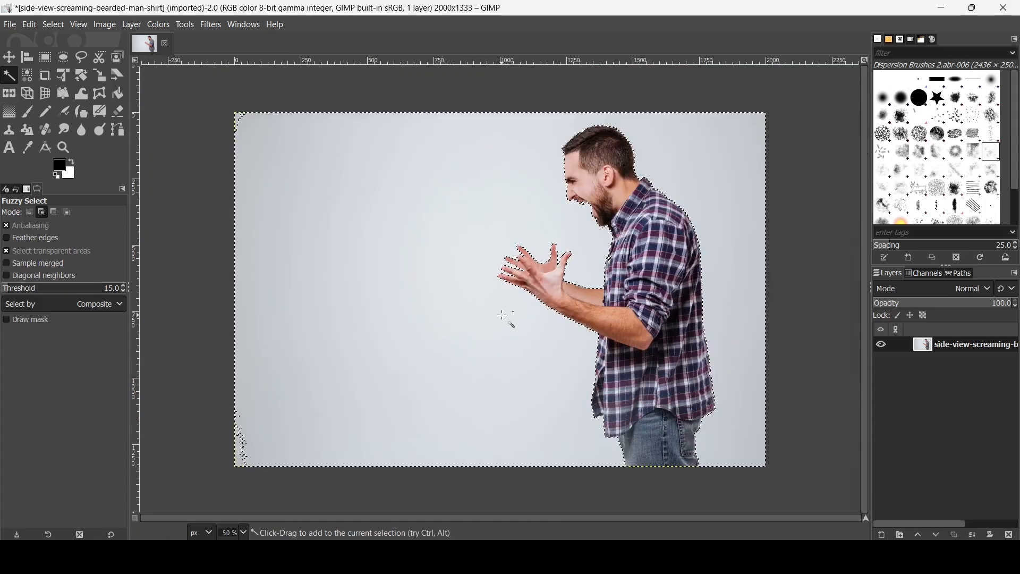
{"action": "left_click", "coordinate": [239, 121]}
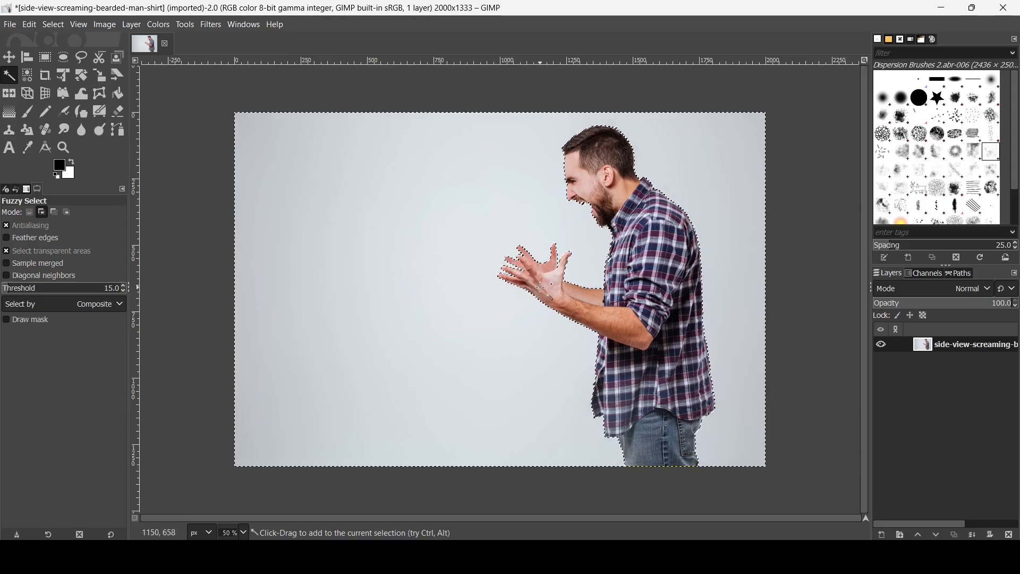
{"action": "scroll", "coordinate": [485, 333], "scroll_direction": "up", "scroll_amount": 2}
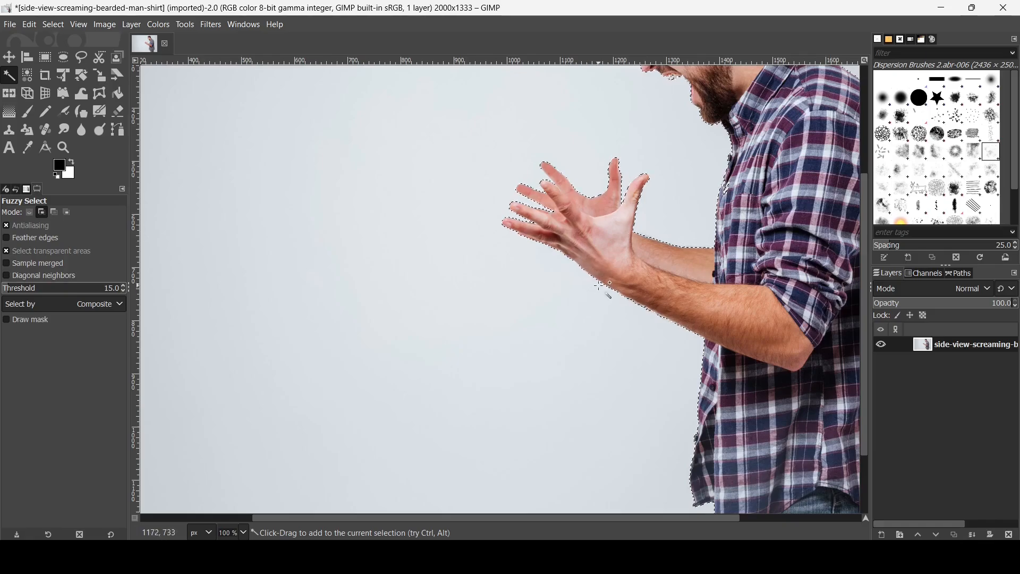
{"action": "scroll", "coordinate": [572, 309], "scroll_direction": "down", "scroll_amount": 2}
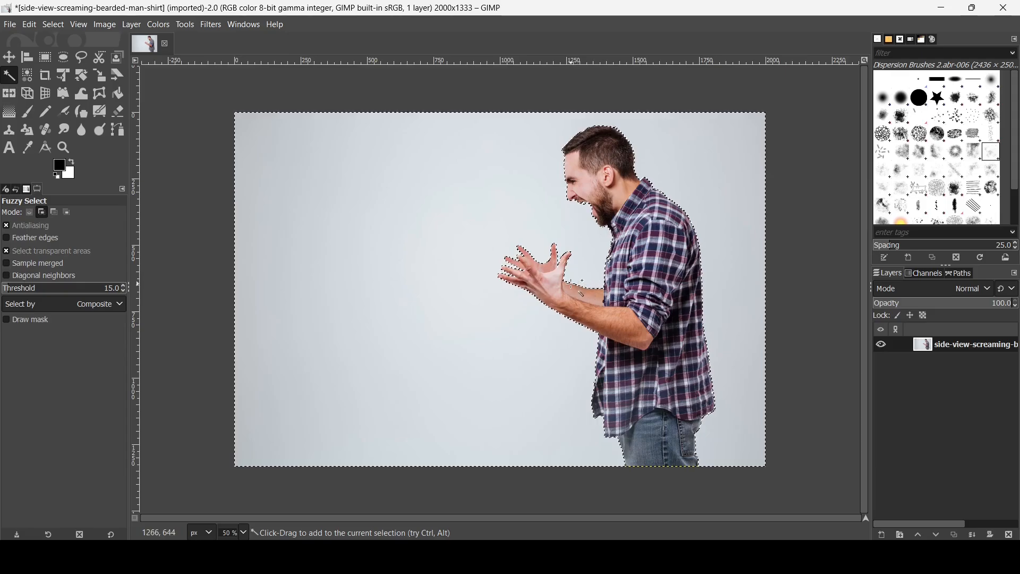
Grow the background selection by 1 px
{"action": "left_click", "coordinate": [54, 25]}
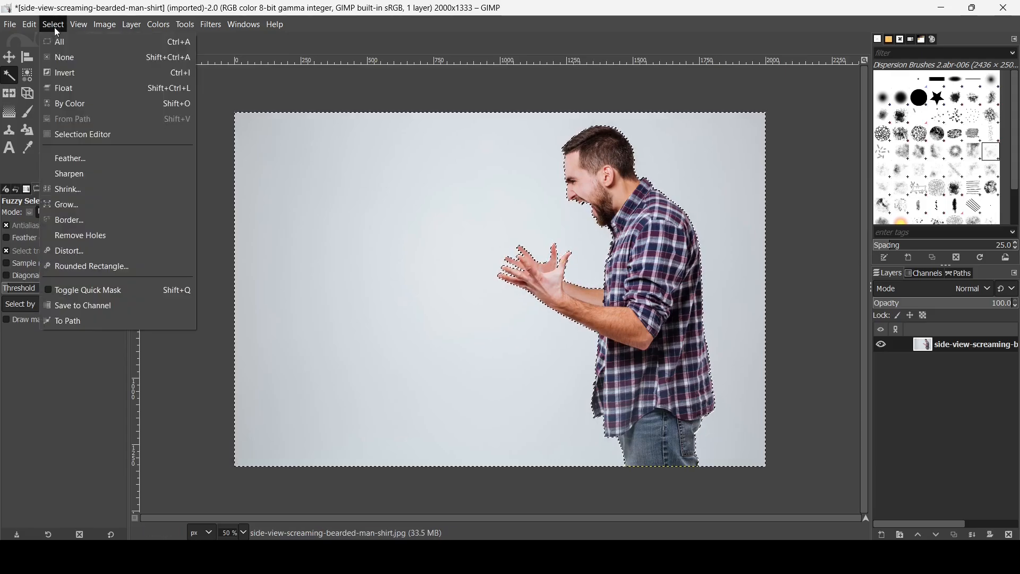
{"action": "left_click", "coordinate": [66, 204]}
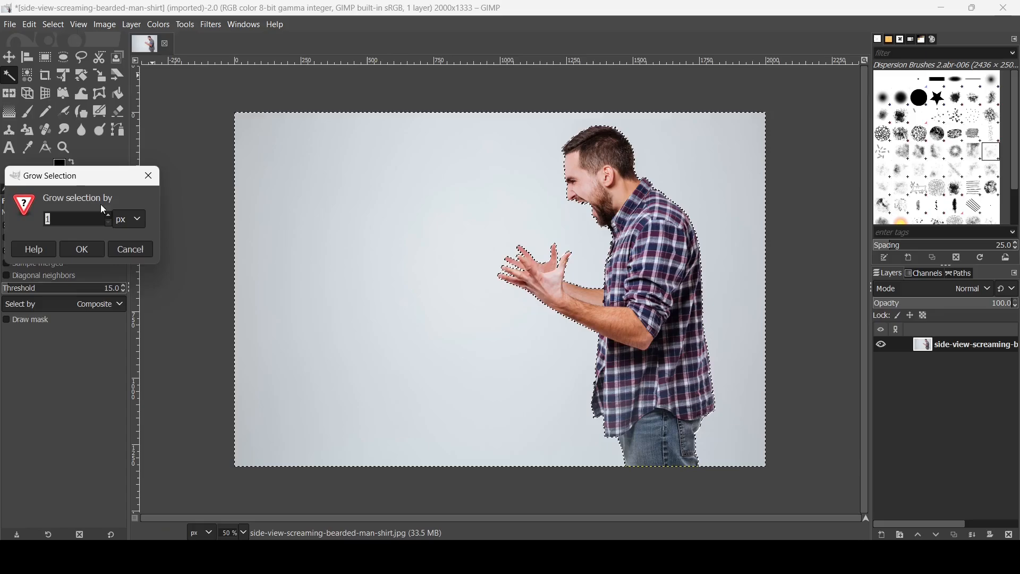
{"action": "left_click", "coordinate": [84, 250]}
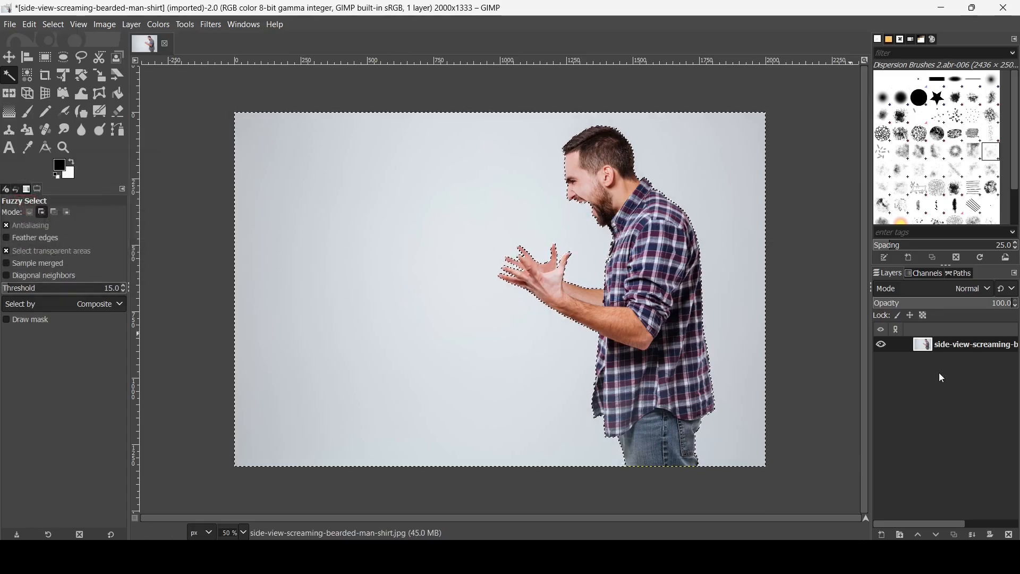
Add an alpha channel to the photo layer and delete the selected background
{"action": "right_click", "coordinate": [927, 348]}
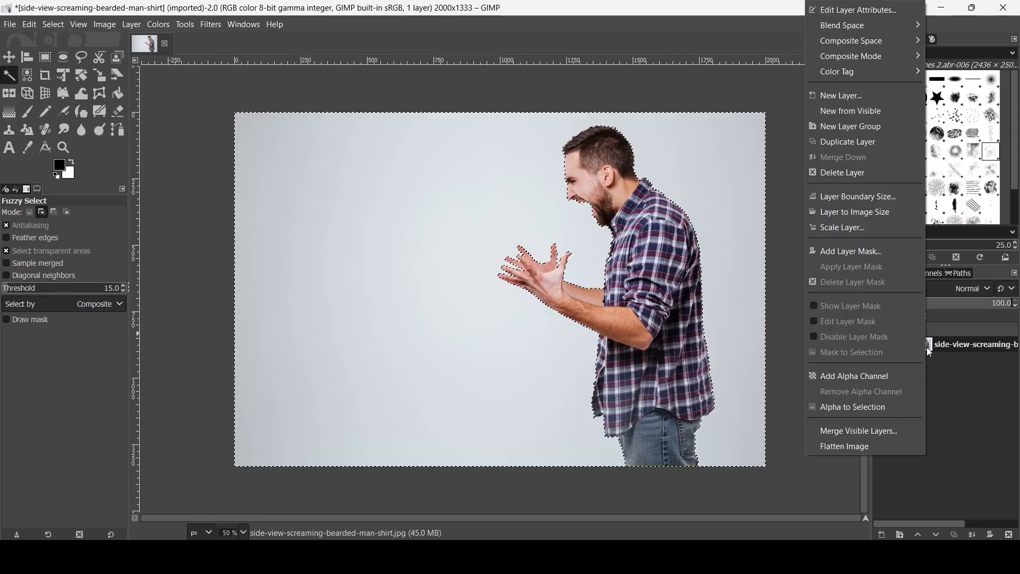
{"action": "left_click", "coordinate": [882, 376]}
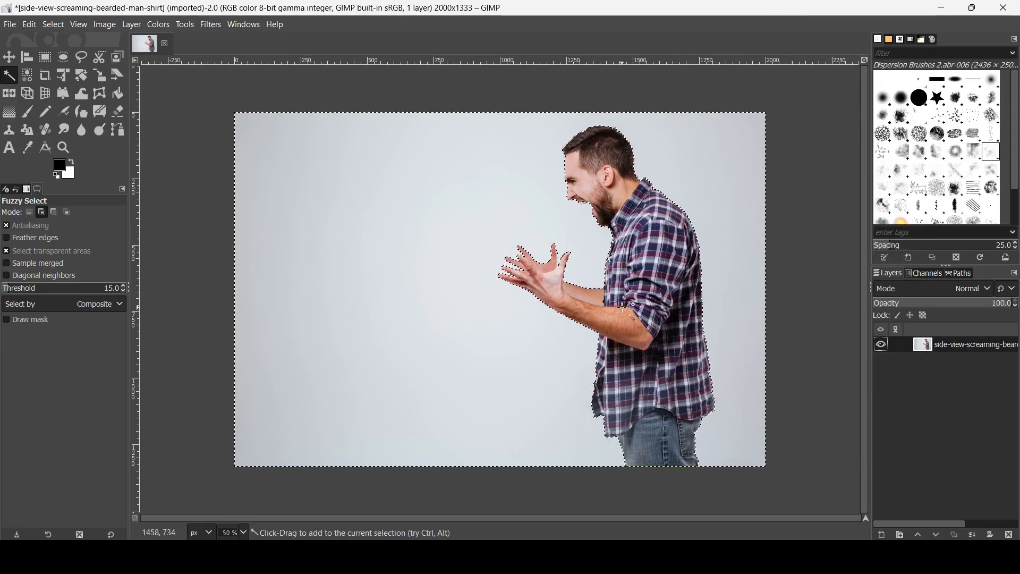
{"action": "key", "text": "Delete"}
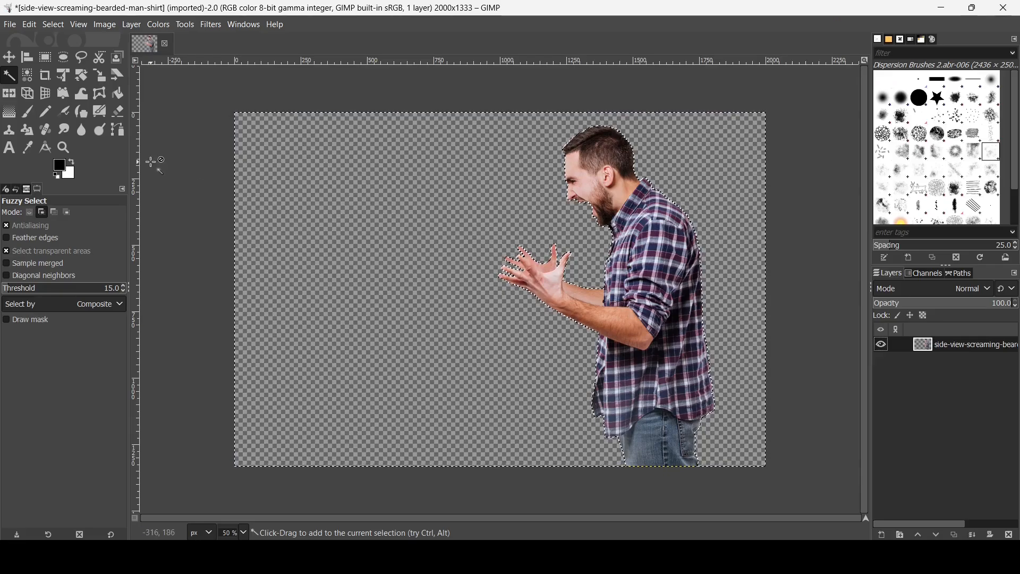
Clear the selection and check the edges of the cut-out man
{"action": "left_click", "coordinate": [53, 25]}
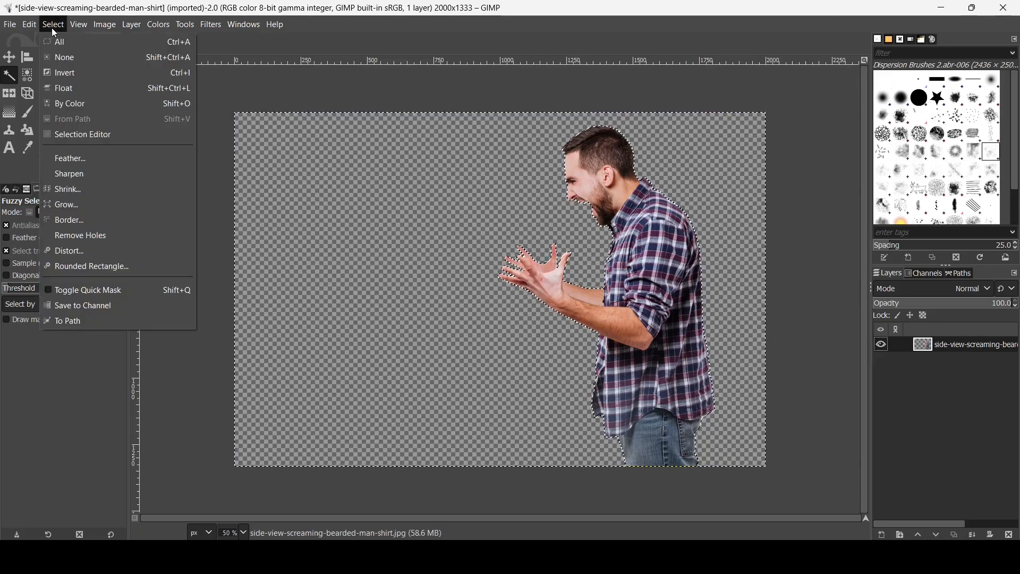
{"action": "left_click", "coordinate": [69, 59]}
{"action": "key", "text": "1"}
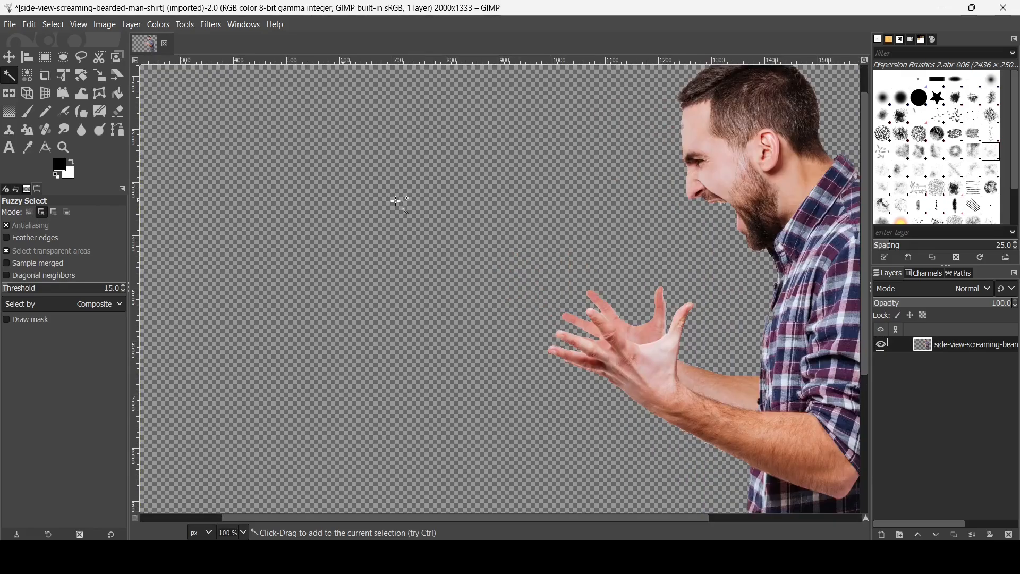
{"action": "key", "text": "shift+2"}
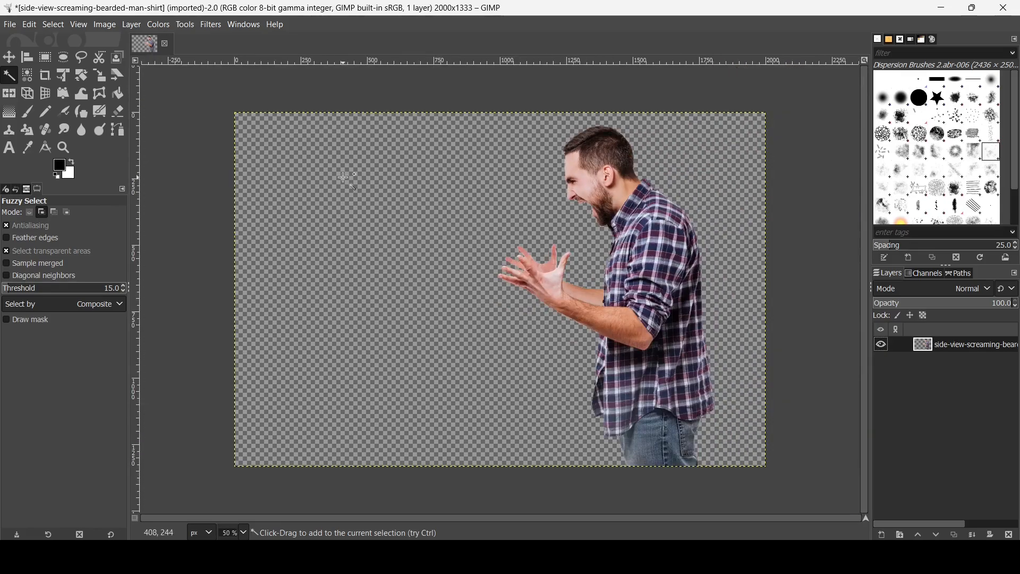
Scale the man's layer proportionally around its center to about 2780 × 1853 px and move him to the middle of the canvas
{"action": "left_click", "coordinate": [99, 75]}
{"action": "left_click", "coordinate": [633, 295]}
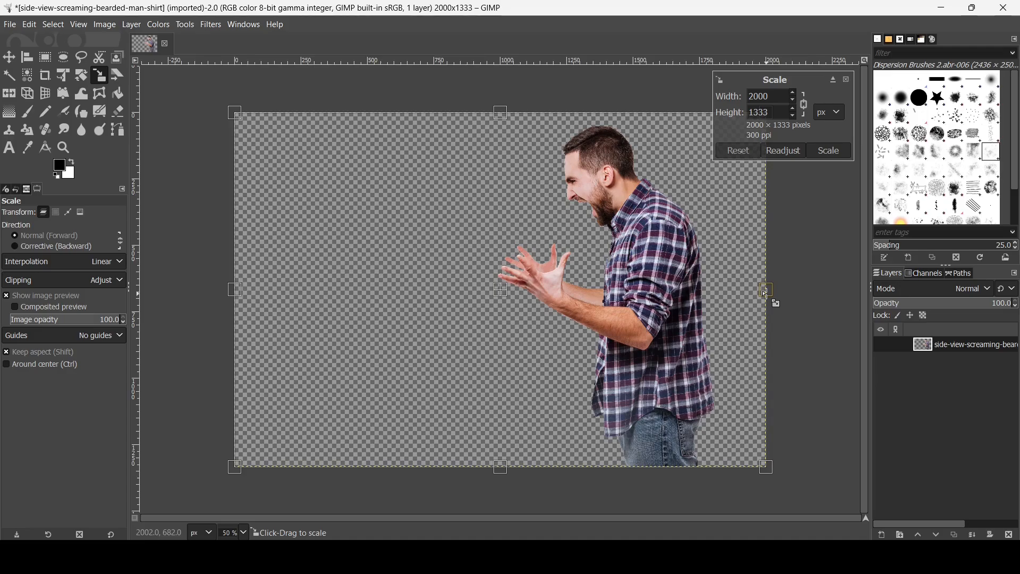
{"action": "key", "text": "ctrl"}
{"action": "left_click_drag", "start_coordinate": [767, 292], "coordinate": [856, 291]}
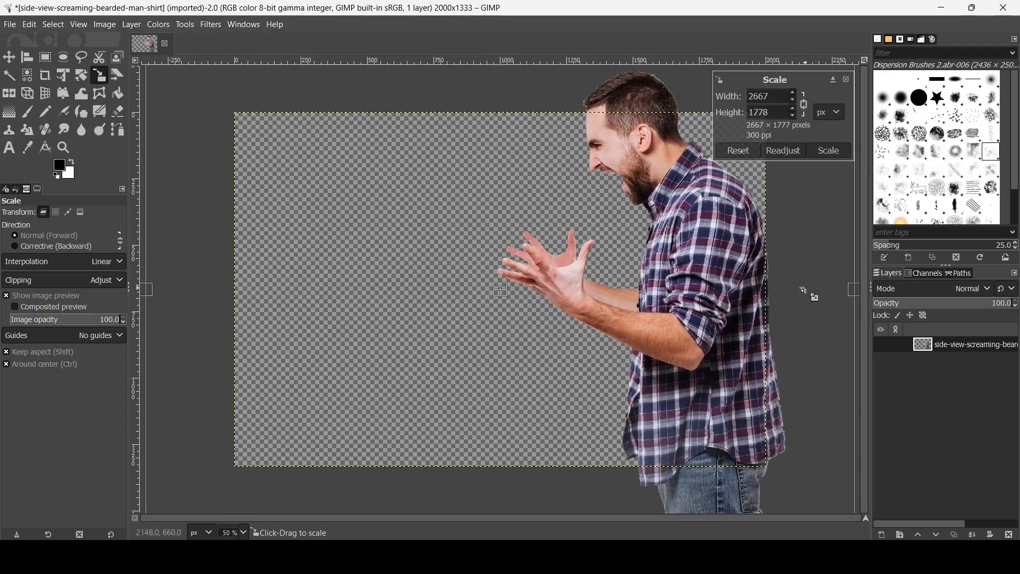
{"action": "left_click_drag", "start_coordinate": [511, 300], "coordinate": [323, 369]}
{"action": "left_click_drag", "start_coordinate": [660, 357], "coordinate": [673, 356]}
{"action": "left_click_drag", "start_coordinate": [309, 354], "coordinate": [295, 360]}
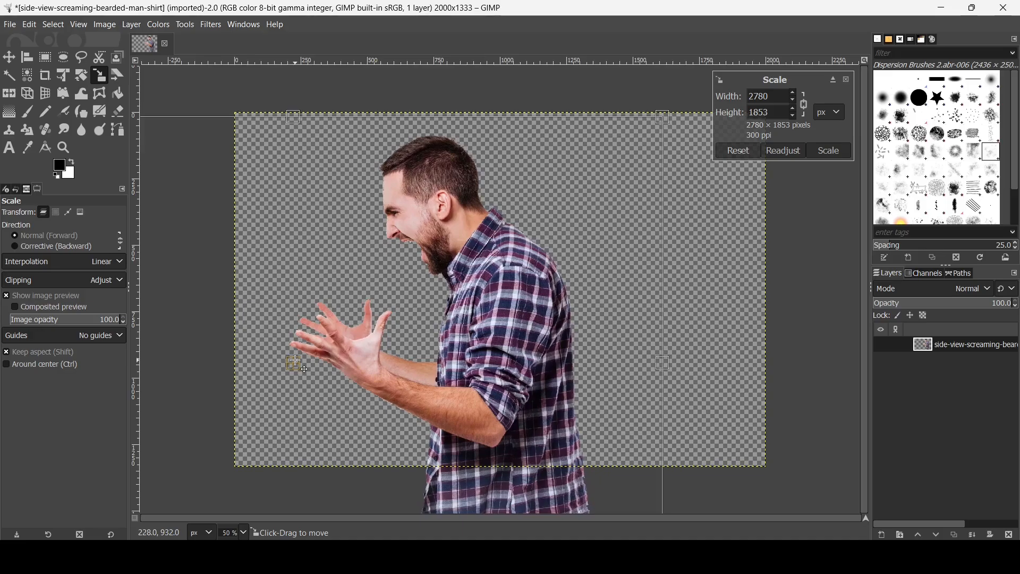
{"action": "key", "text": "Return"}
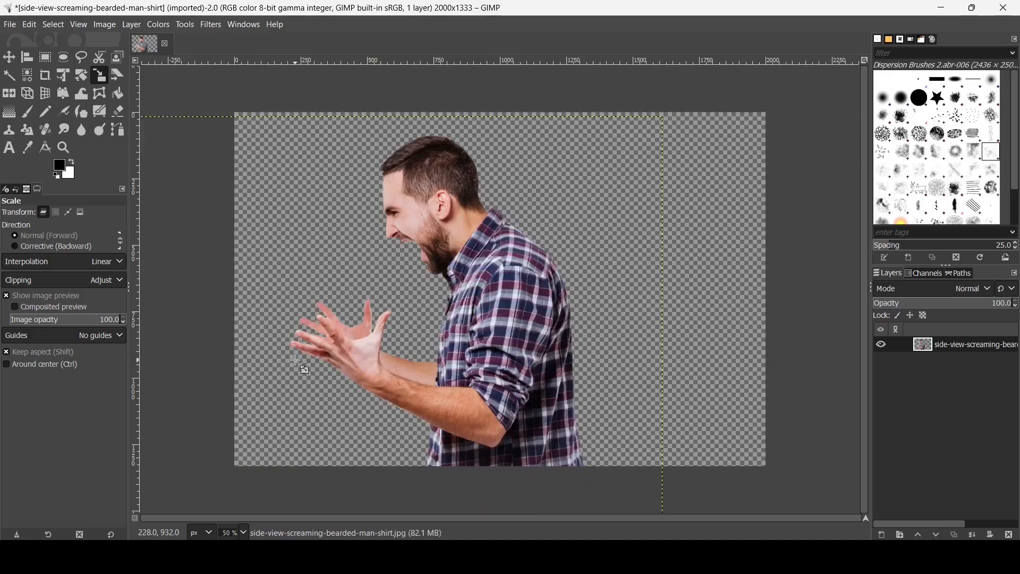
Fit the man's layer to the image size and add a new 2000 × 1333 px transparent layer beneath it
{"action": "right_click", "coordinate": [933, 349]}
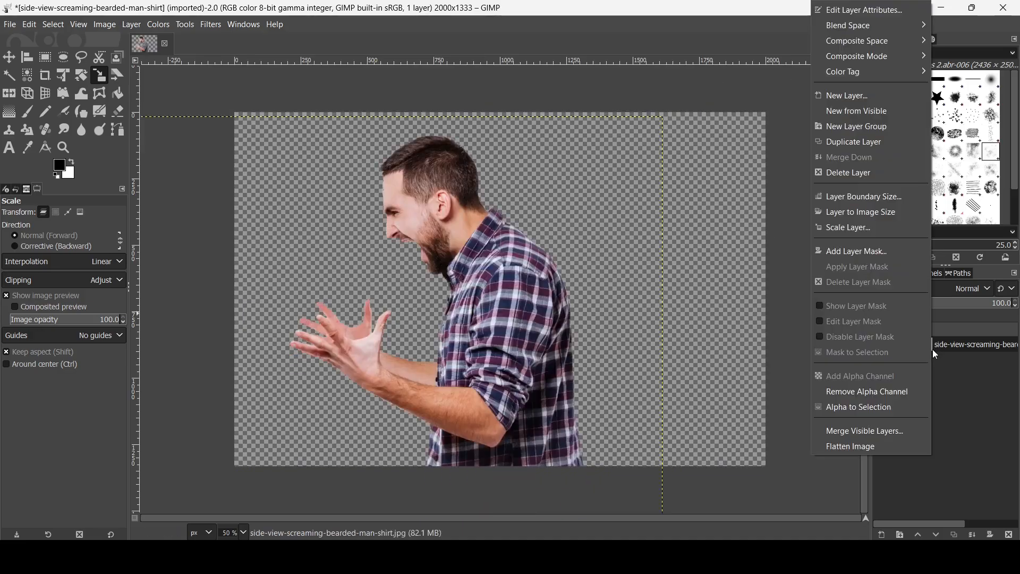
{"action": "left_click", "coordinate": [875, 212]}
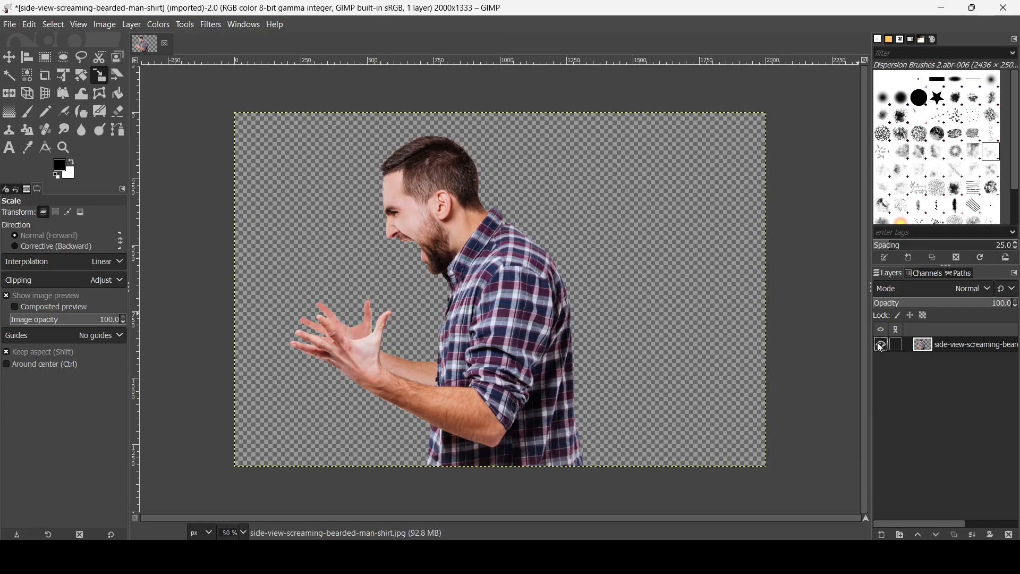
{"action": "left_click", "coordinate": [884, 535]}
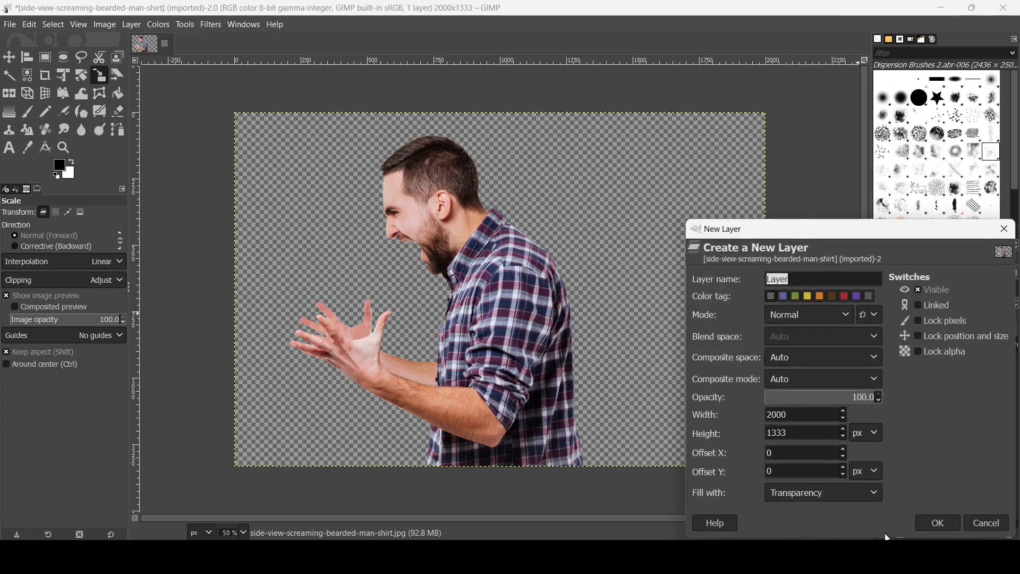
{"action": "left_click", "coordinate": [941, 525]}
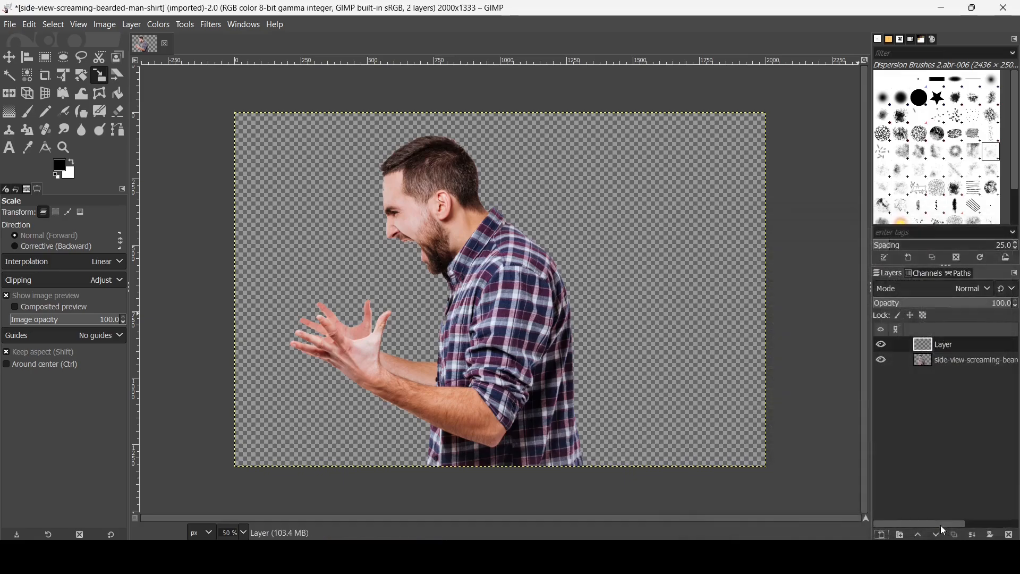
{"action": "left_click", "coordinate": [937, 536]}
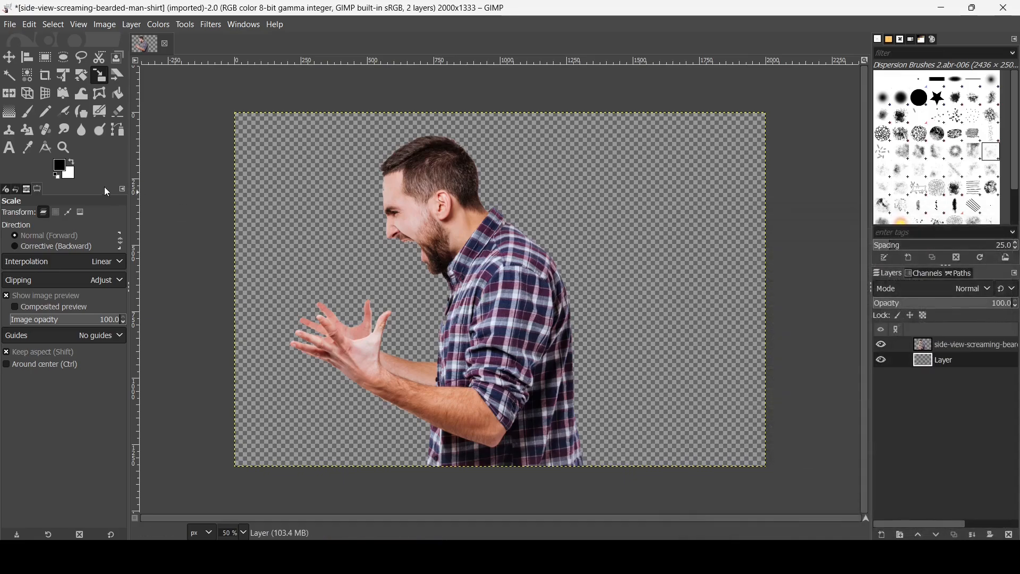
Set the foreground color to light grey c9c9c9
{"action": "left_click", "coordinate": [62, 169]}
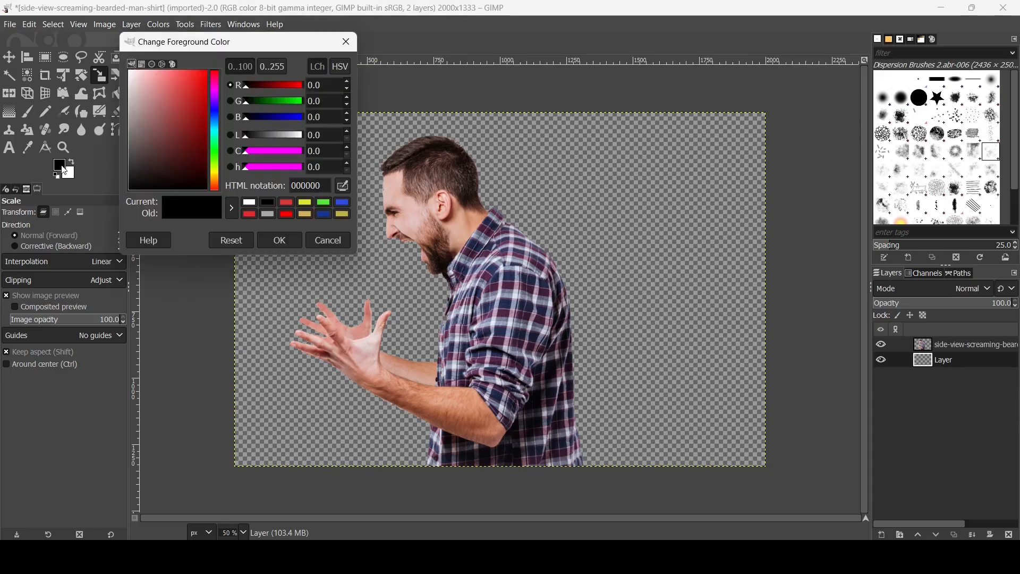
{"action": "left_click_drag", "start_coordinate": [148, 106], "coordinate": [117, 95]}
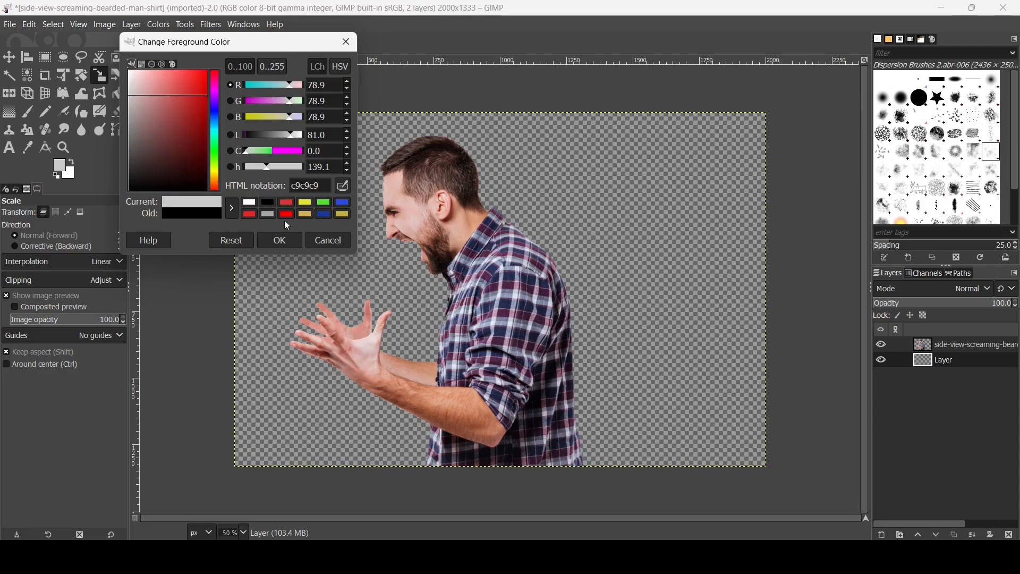
{"action": "left_click", "coordinate": [282, 240]}
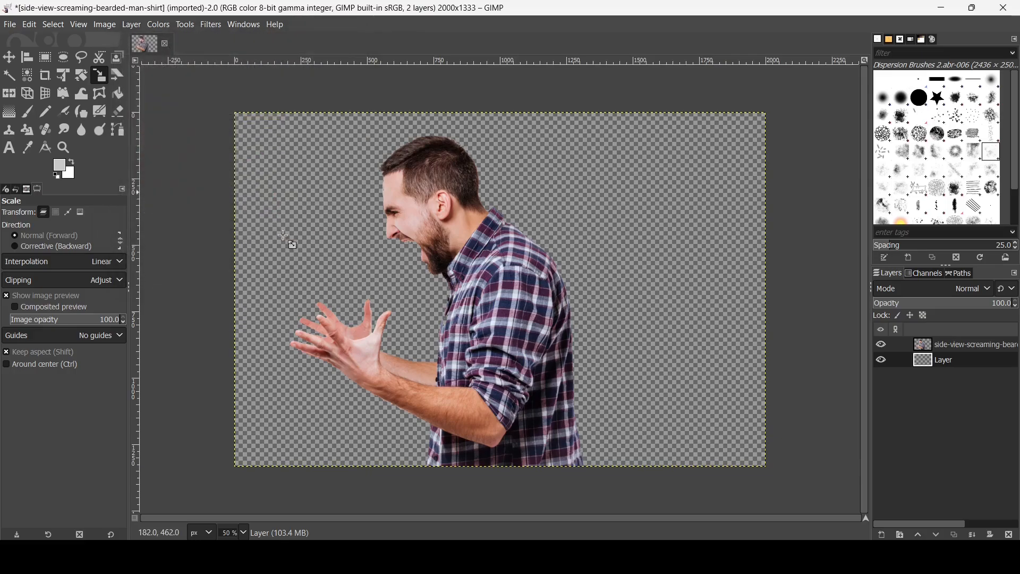
Fill the new layer with a radial gradient from white at the center to light grey, ending at about 2254, 1486 px beyond the lower-right corner
{"action": "left_click", "coordinate": [12, 116]}
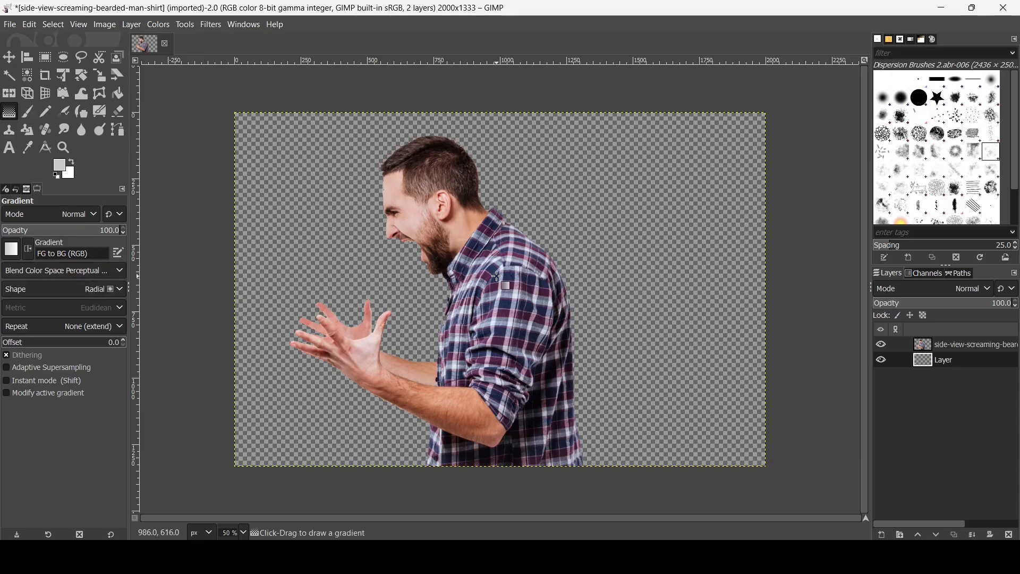
{"action": "left_click_drag", "start_coordinate": [498, 276], "coordinate": [775, 470]}
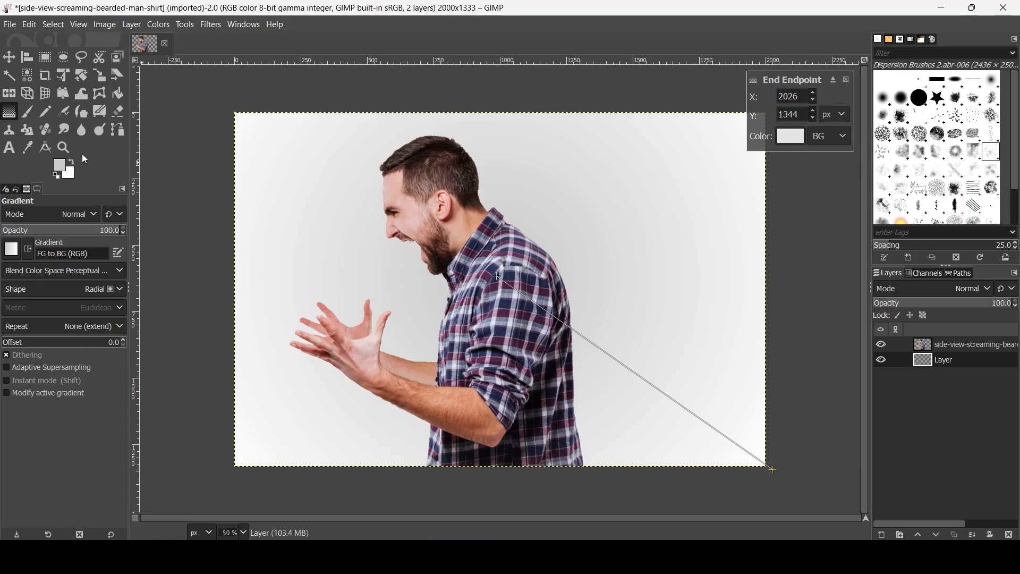
{"action": "left_click", "coordinate": [74, 167]}
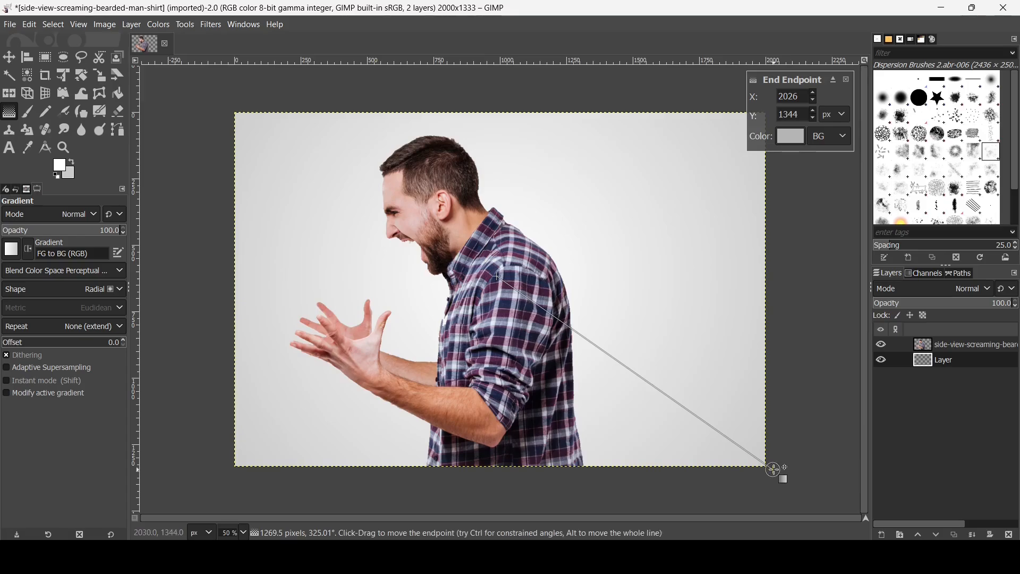
{"action": "left_click_drag", "start_coordinate": [772, 469], "coordinate": [835, 508]}
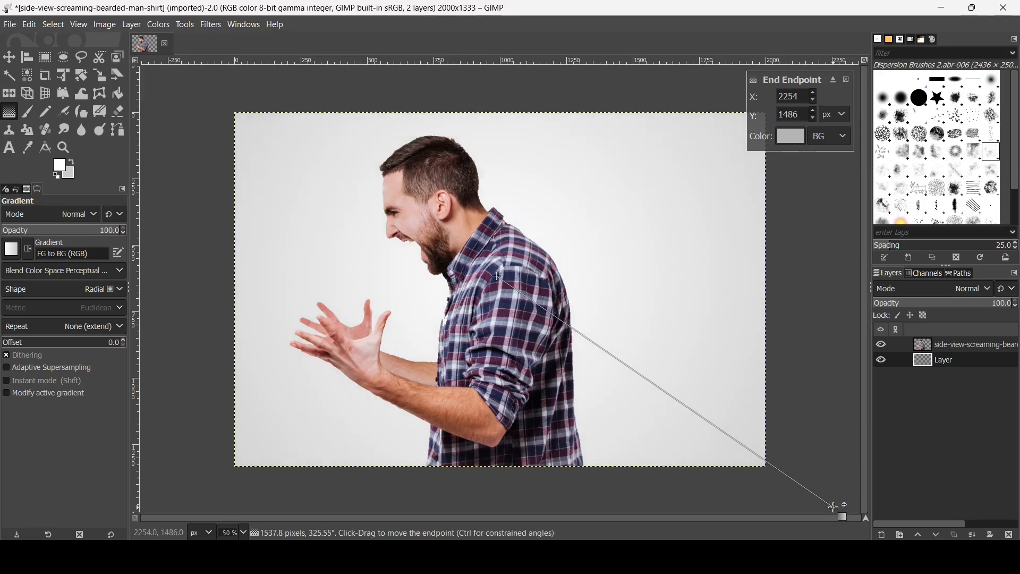
Move the radial gradient's start point to the canvas middle, at about 994, 716 px, and commit the gradient
{"action": "left_click_drag", "start_coordinate": [496, 277], "coordinate": [500, 303]}
{"action": "key", "text": "Return"}
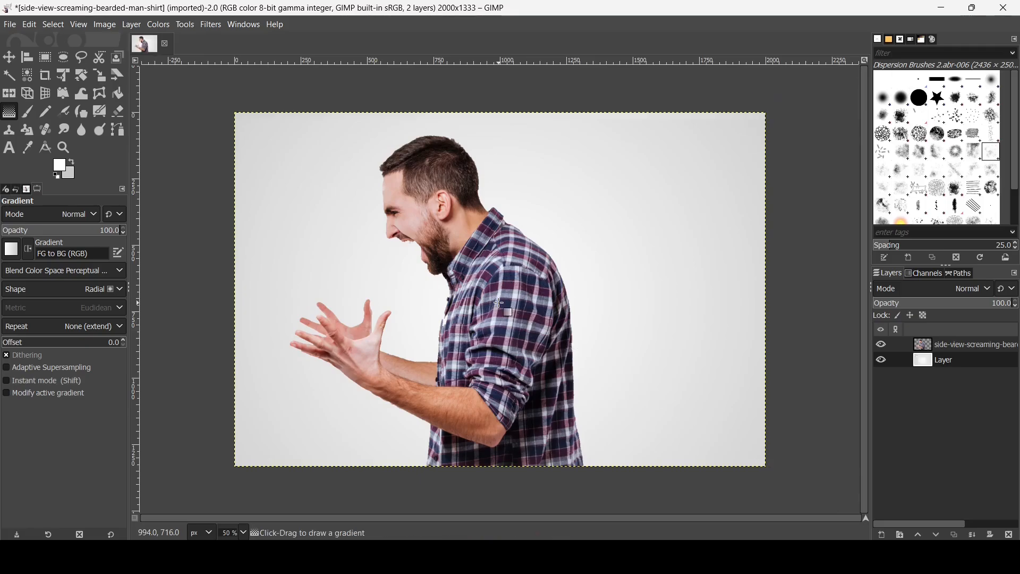
Duplicate the man's layer and rename the original beneath the copy to "warp"
{"action": "left_click", "coordinate": [928, 346]}
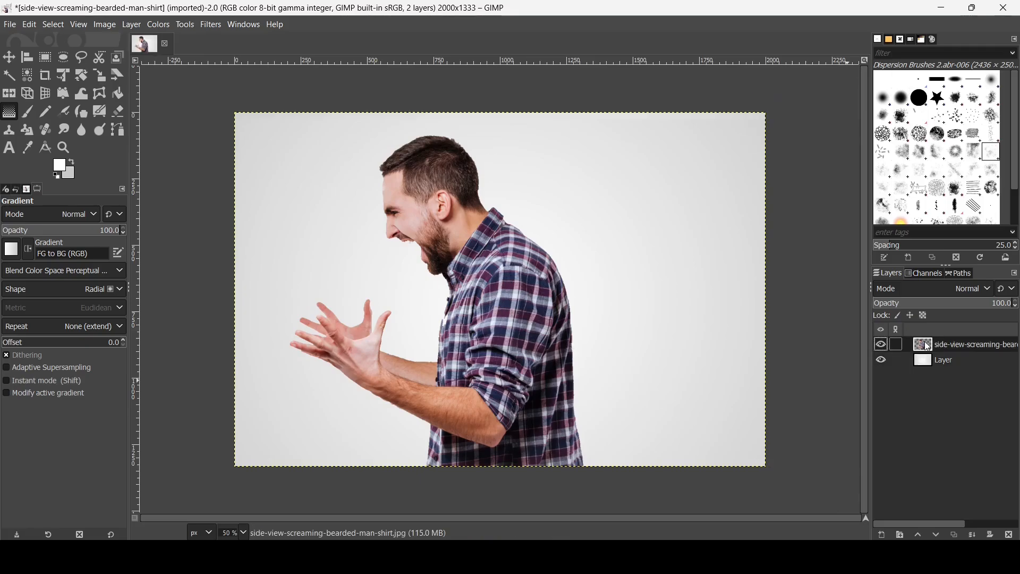
{"action": "left_click", "coordinate": [958, 532]}
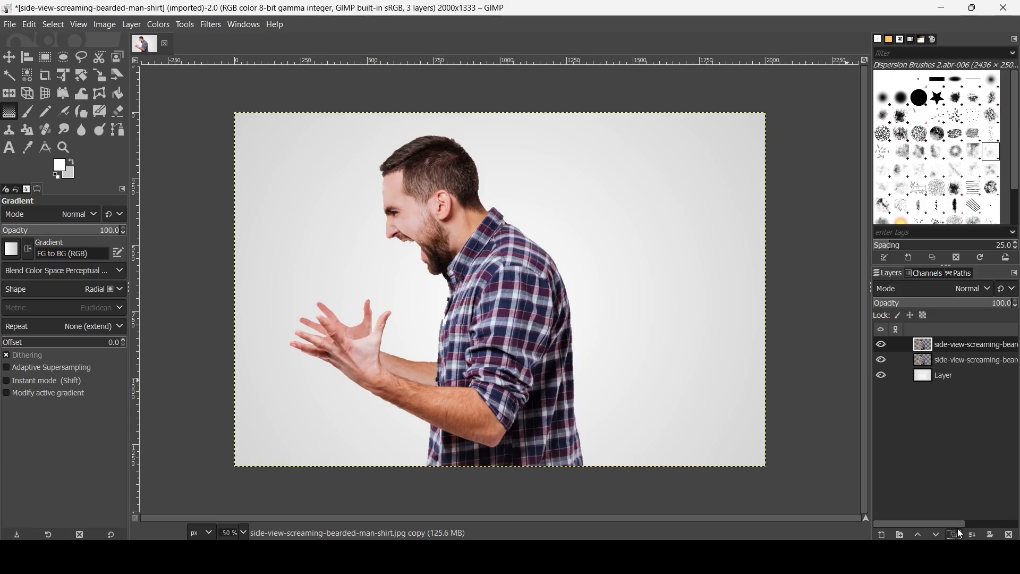
{"action": "double_click", "coordinate": [962, 365]}
{"action": "type", "text": "warp"}
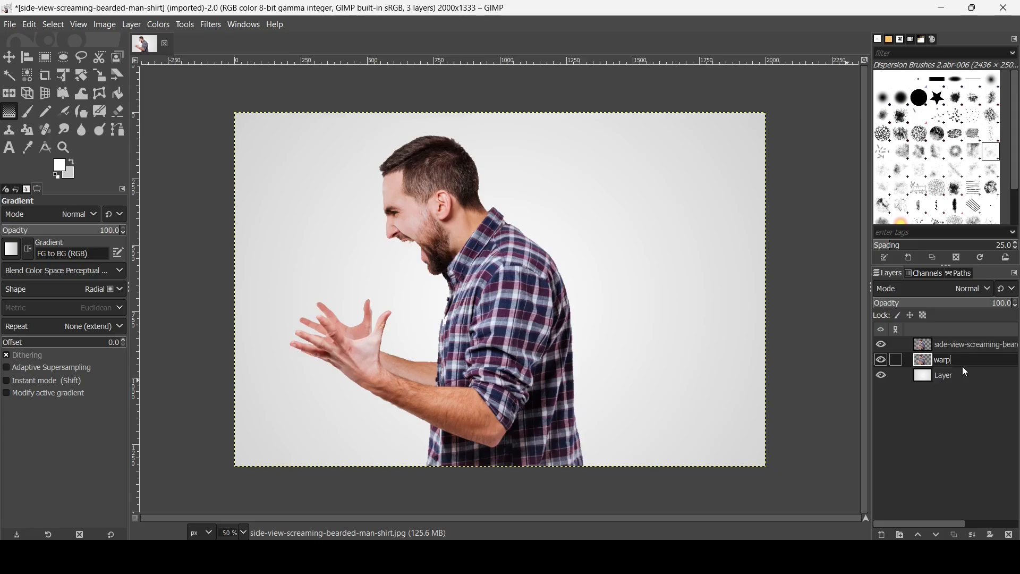
{"action": "key", "text": "Return"}
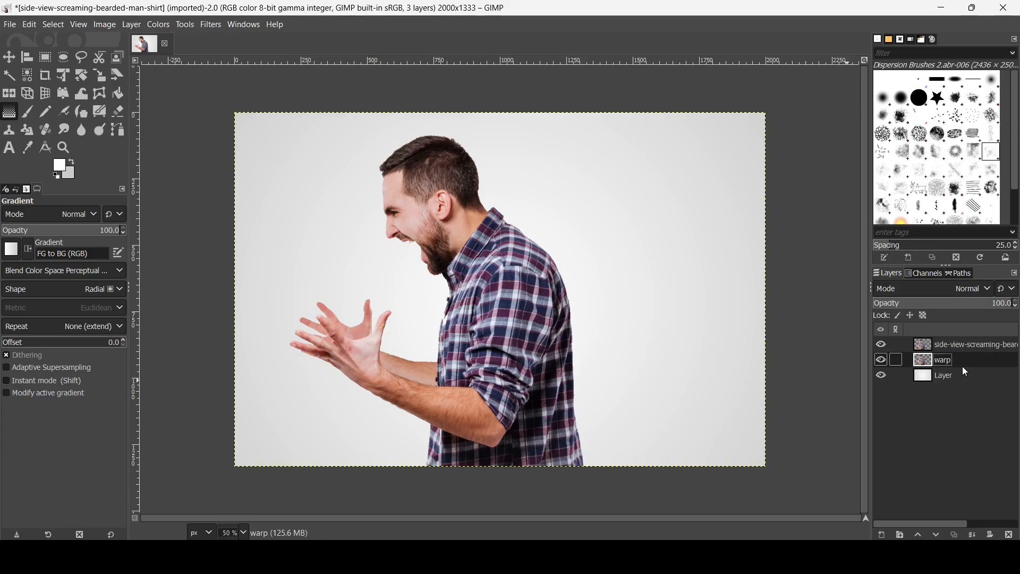
Rename the duplicated man layer on top to "person"
{"action": "double_click", "coordinate": [949, 344]}
{"action": "type", "text": "p"}
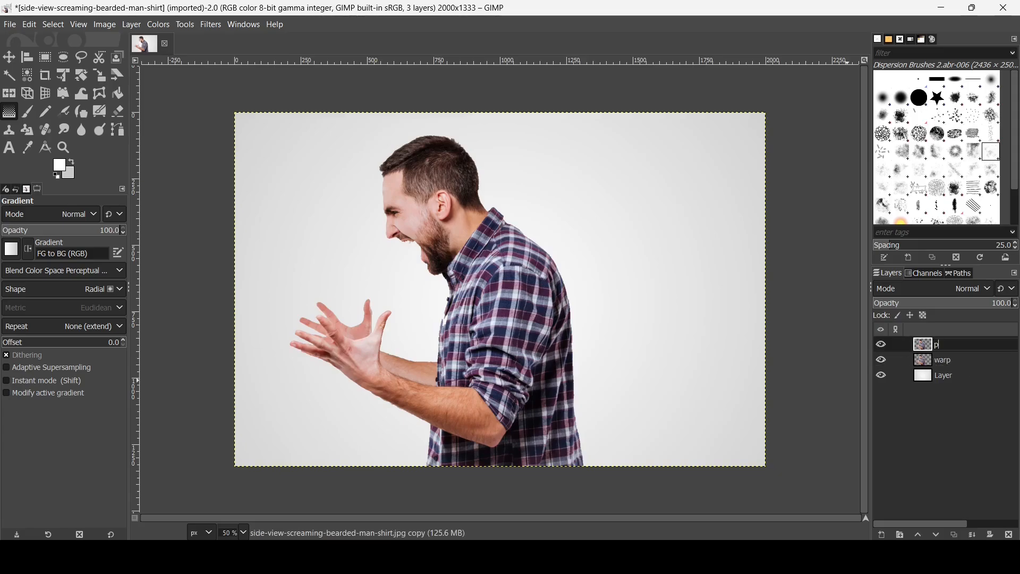
{"action": "type", "text": "erson"}
{"action": "key", "text": "Return"}
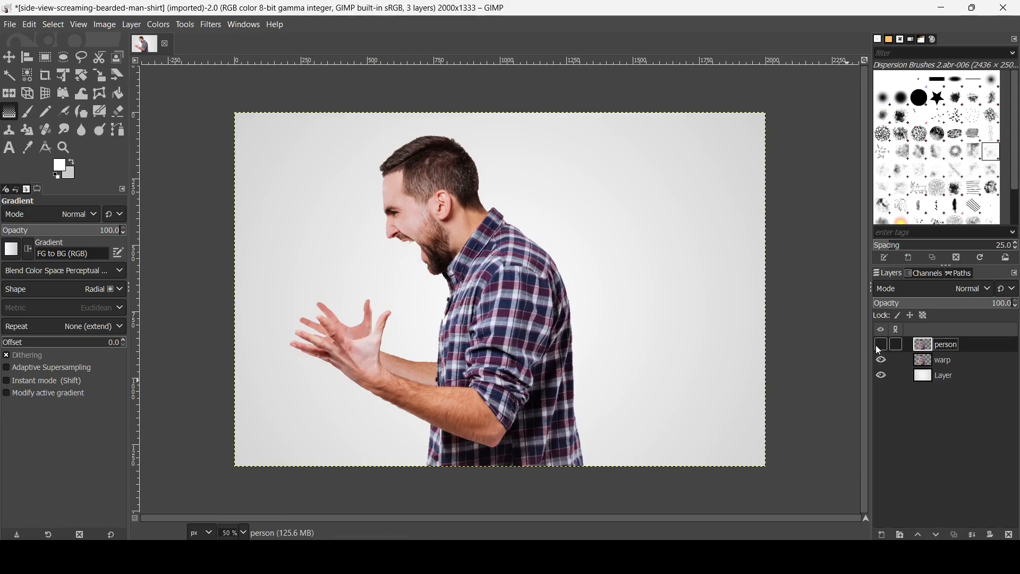
Hide the warp layer and add a White (full opacity) layer mask to the person layer
{"action": "left_click", "coordinate": [936, 362]}
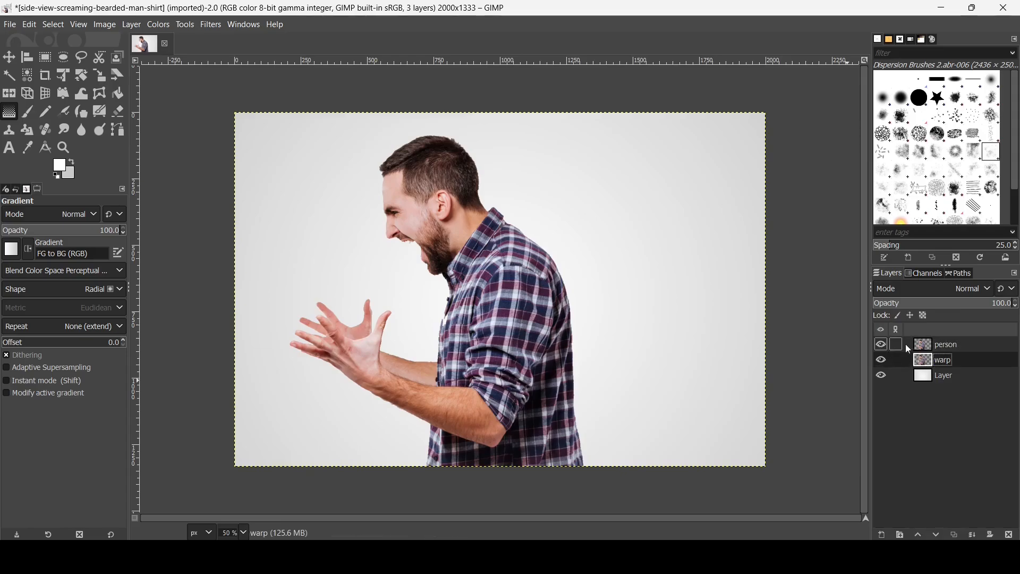
{"action": "left_click", "coordinate": [921, 348]}
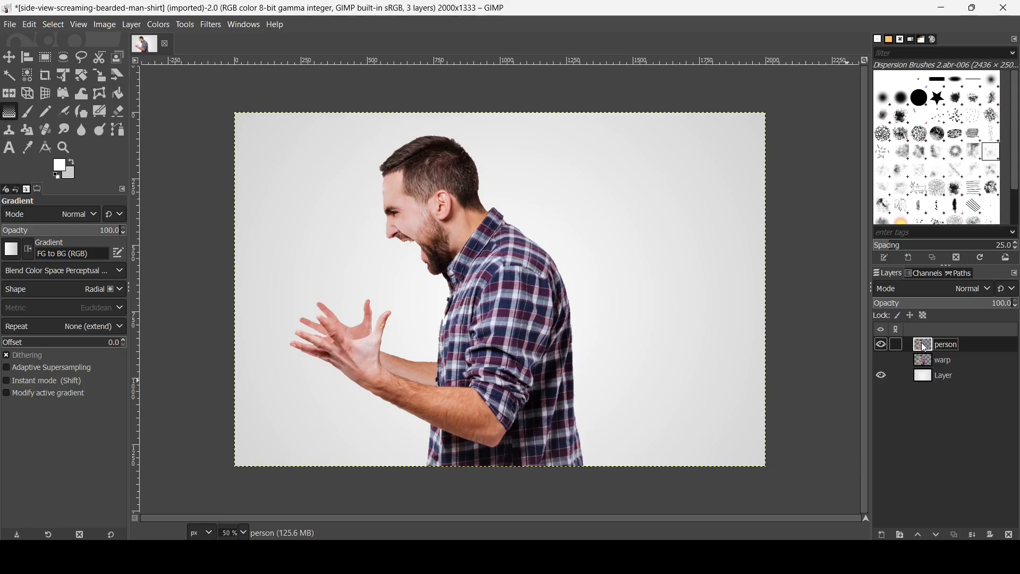
{"action": "right_click", "coordinate": [927, 348]}
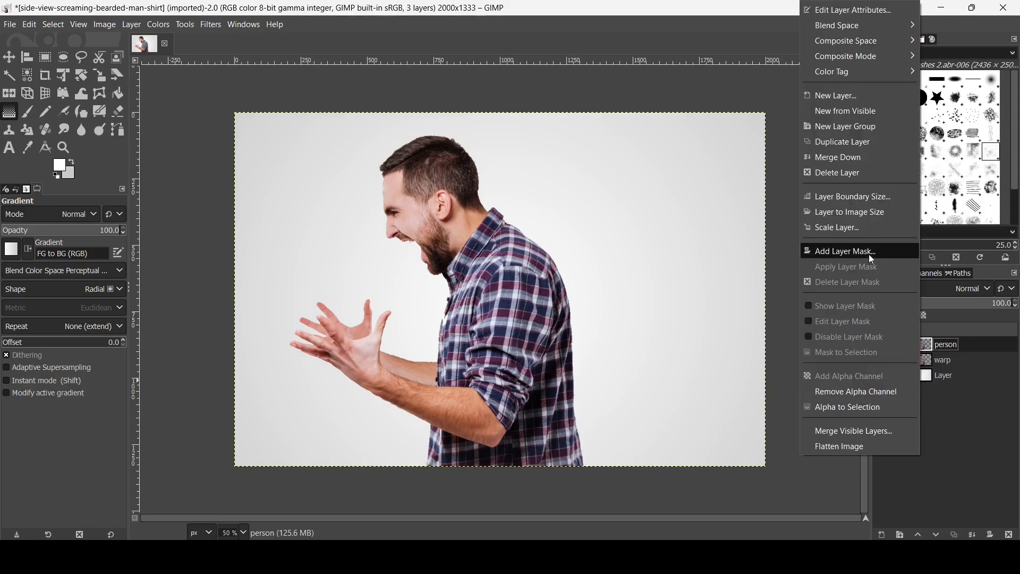
{"action": "left_click", "coordinate": [869, 254]}
{"action": "left_click", "coordinate": [852, 219]}
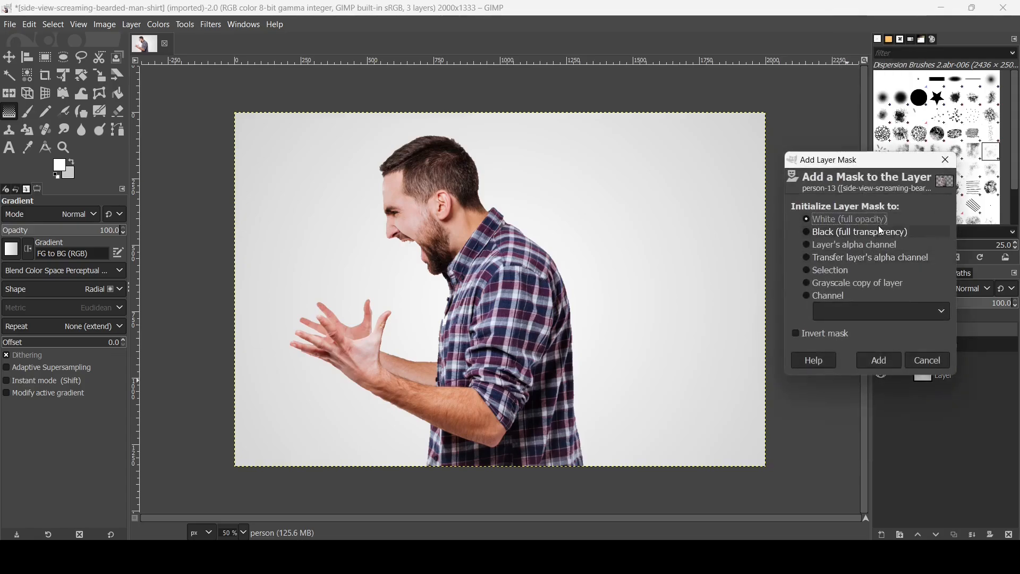
{"action": "left_click", "coordinate": [881, 361]}
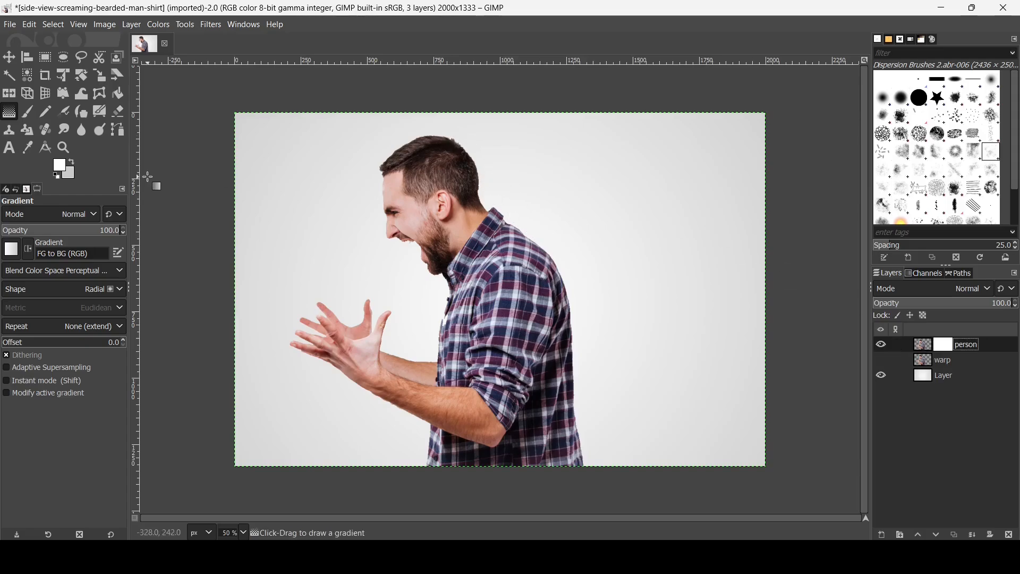
Reset the colors to black foreground and white background and activate the Paintbrush with the Dispersion Brushes 2 brush at size 440
{"action": "left_click", "coordinate": [58, 177]}
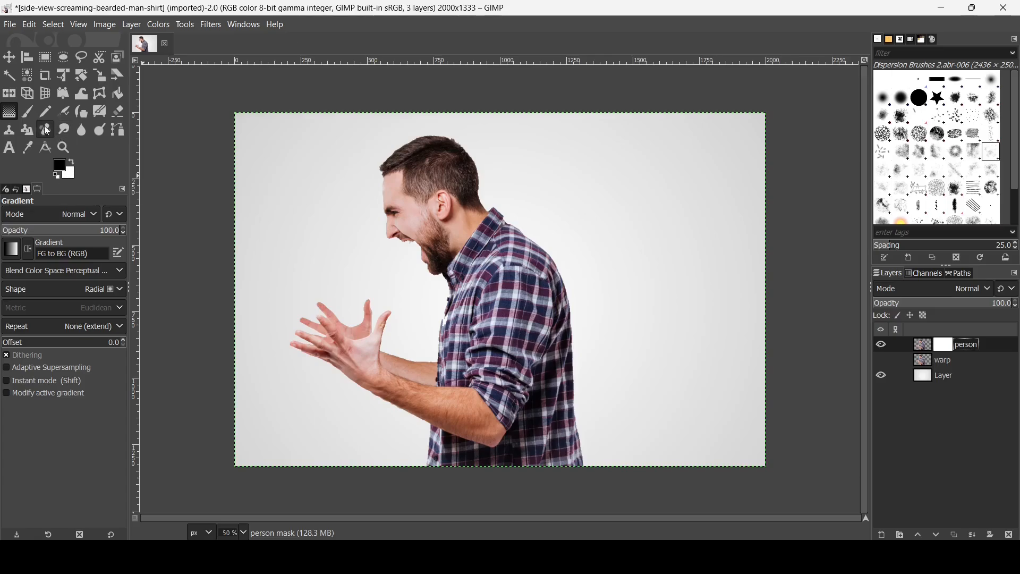
{"action": "left_click", "coordinate": [26, 116]}
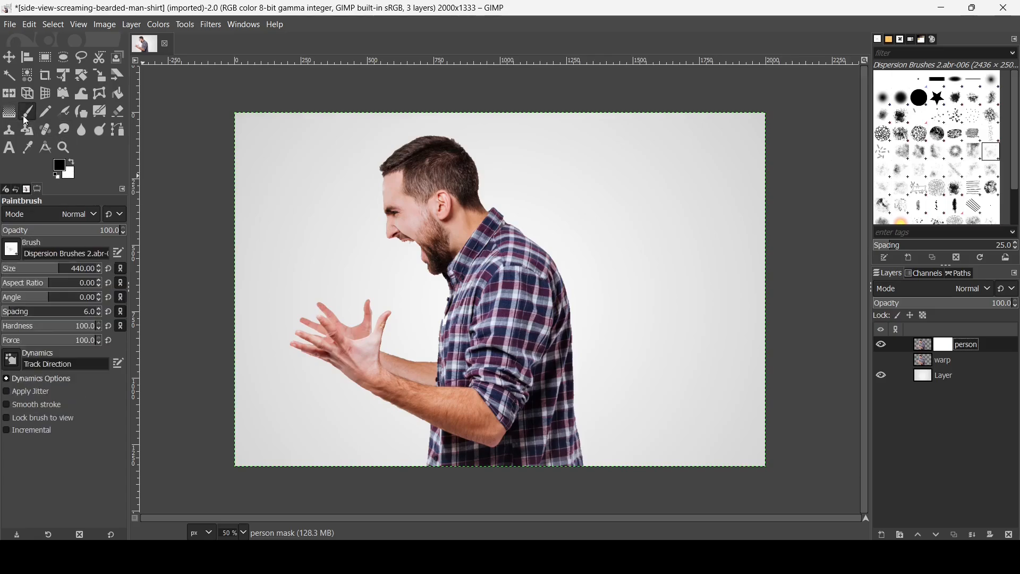
{"action": "left_click", "coordinate": [72, 254]}
{"action": "left_click_drag", "start_coordinate": [31, 254], "coordinate": [155, 267]}
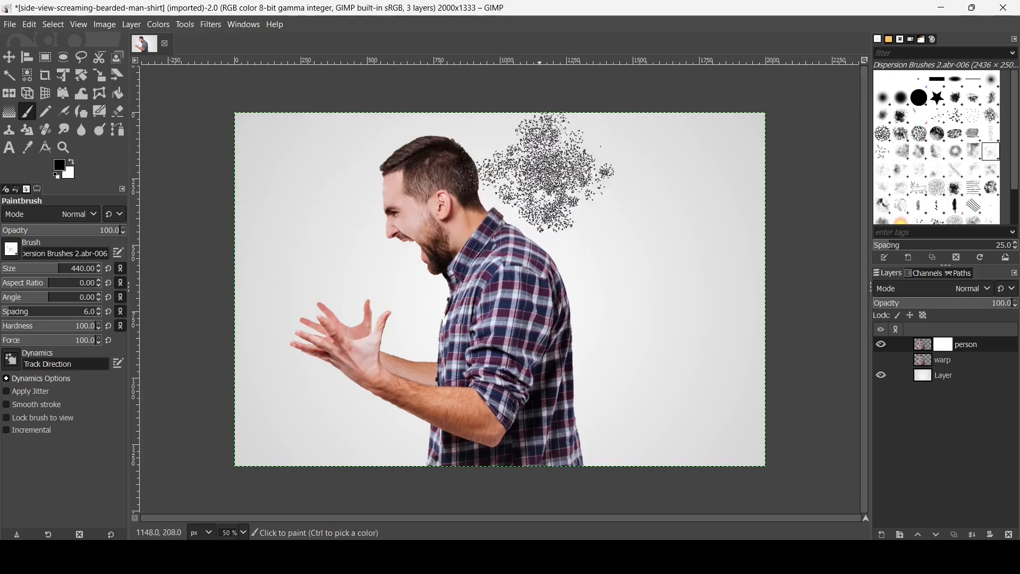
Switch the paintbrush dynamics to Basic Dynamics and back to Track Direction
{"action": "left_click", "coordinate": [14, 362]}
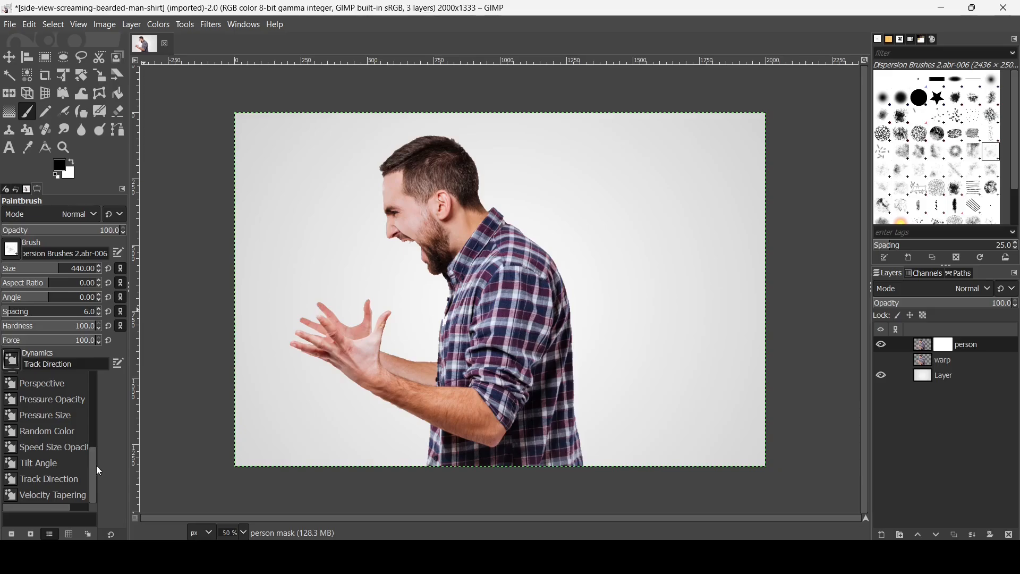
{"action": "left_click_drag", "start_coordinate": [97, 465], "coordinate": [99, 368]}
{"action": "left_click", "coordinate": [68, 384]}
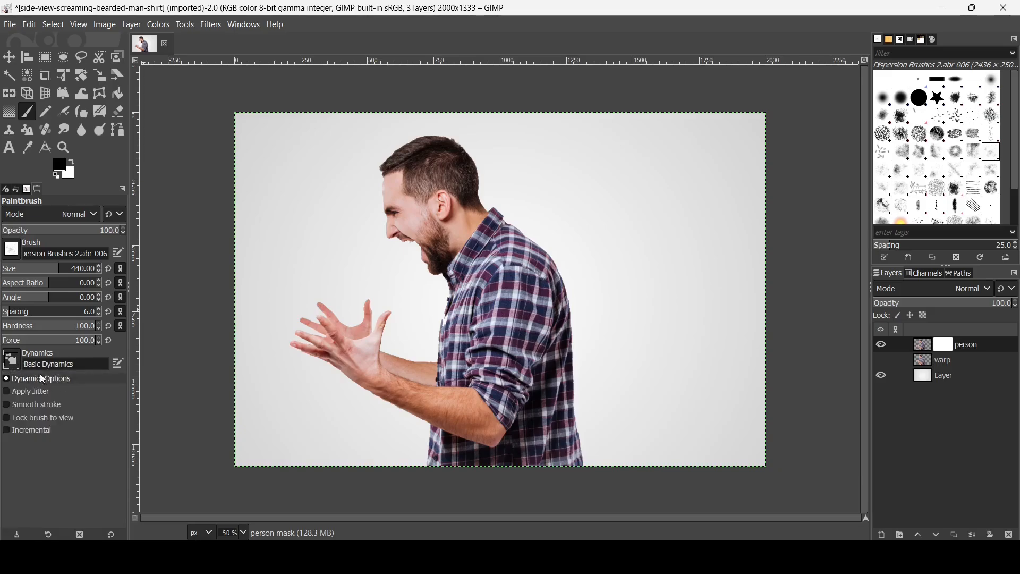
{"action": "left_click", "coordinate": [11, 360]}
{"action": "left_click_drag", "start_coordinate": [90, 412], "coordinate": [94, 503]}
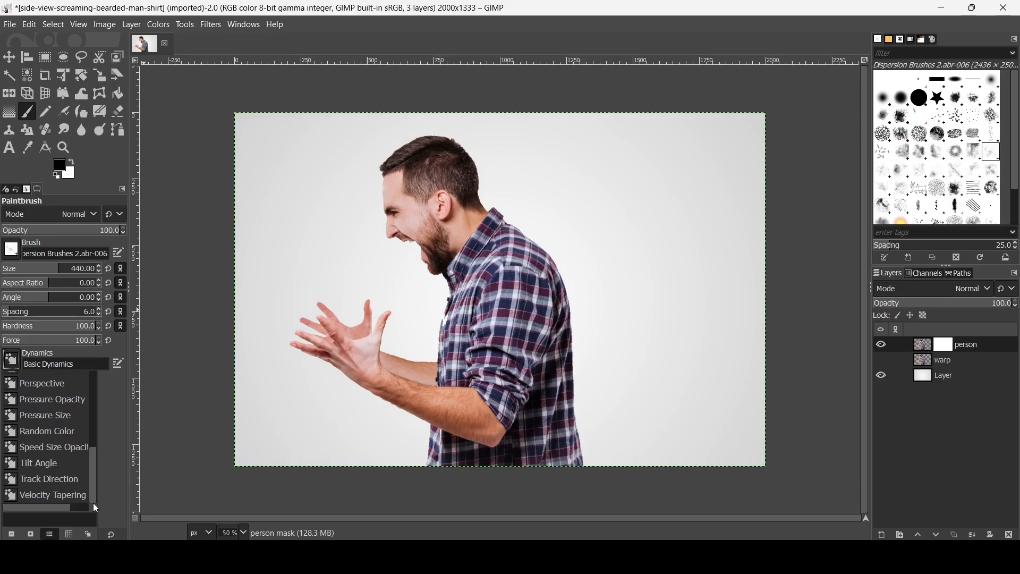
{"action": "left_click", "coordinate": [72, 479]}
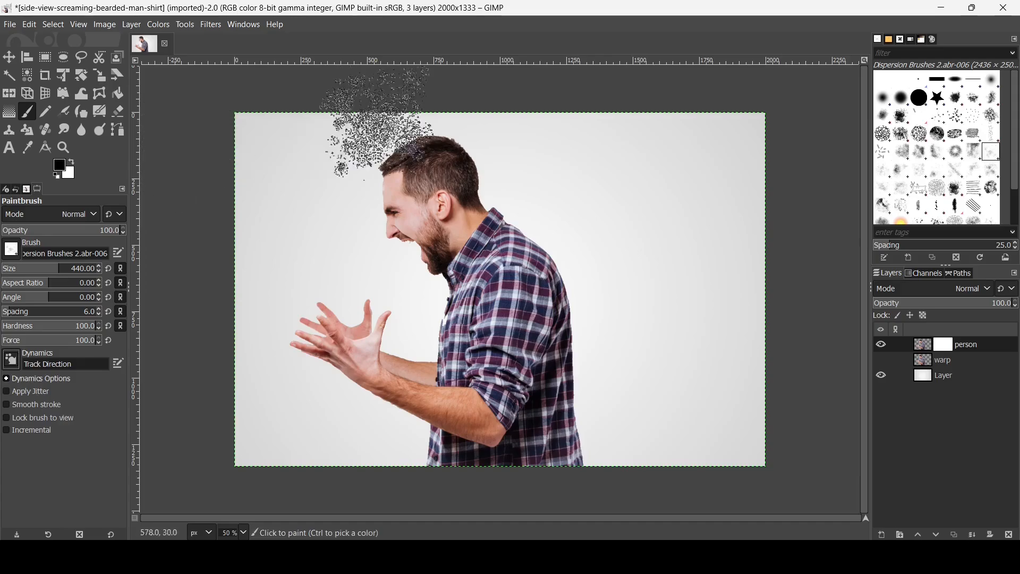
Paint black on the person layer's mask with the size 420 dispersion brush along the man's back, from the back of his head to his waist
{"action": "left_click", "coordinate": [930, 348]}
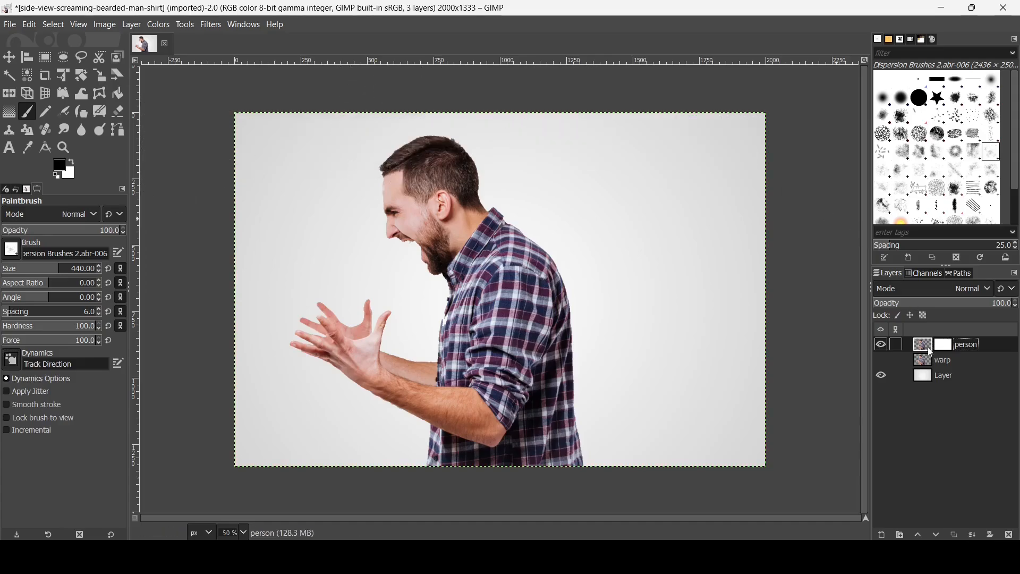
{"action": "mouse_move", "coordinate": [537, 164]}
{"action": "left_mouse_down"}
{"action": "mouse_move", "coordinate": [486, 143]}
{"action": "mouse_move", "coordinate": [448, 139]}
{"action": "left_mouse_up"}
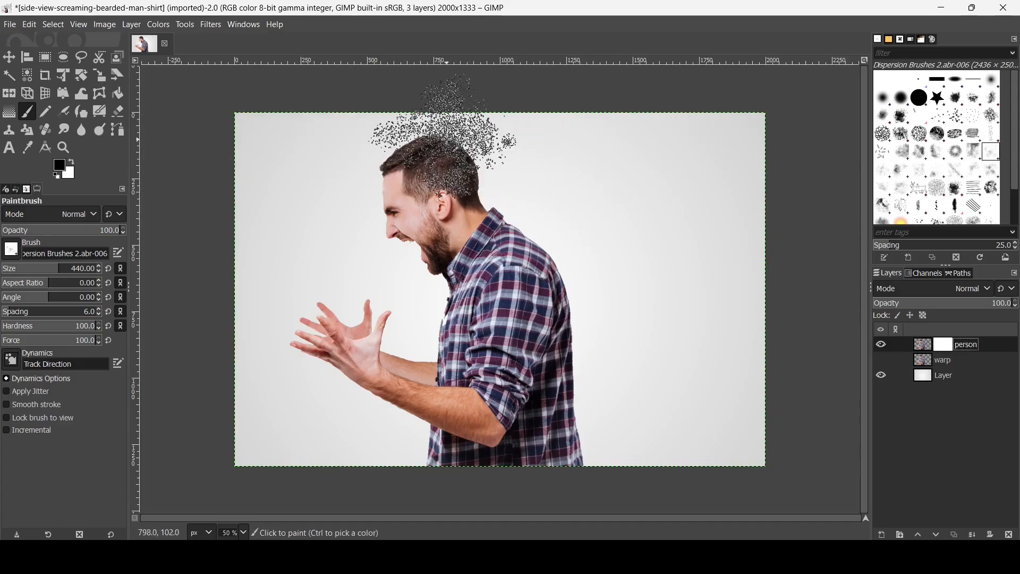
{"action": "key", "text": "ctrl+z"}
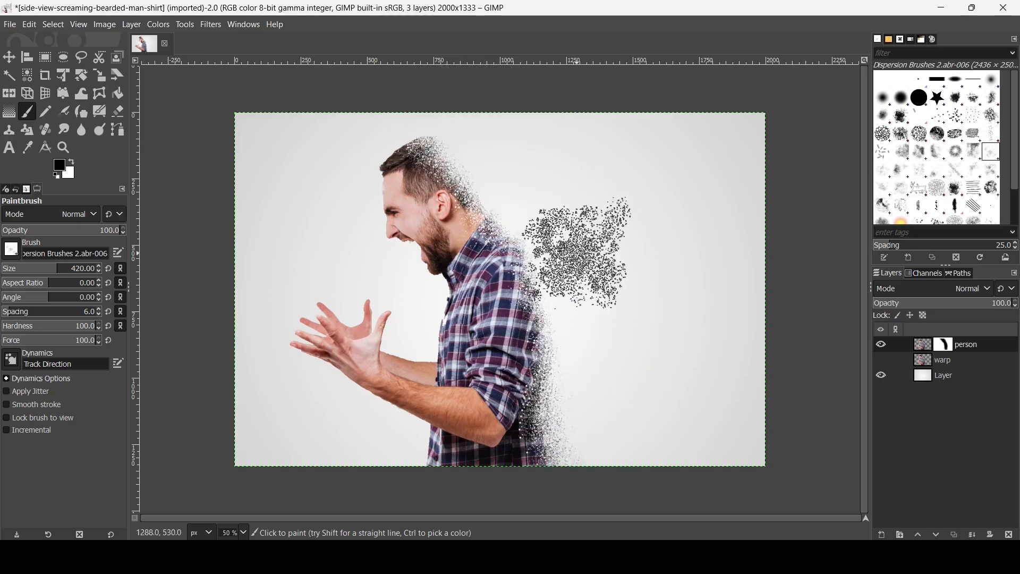
{"action": "left_click_drag", "start_coordinate": [578, 254], "coordinate": [638, 216]}
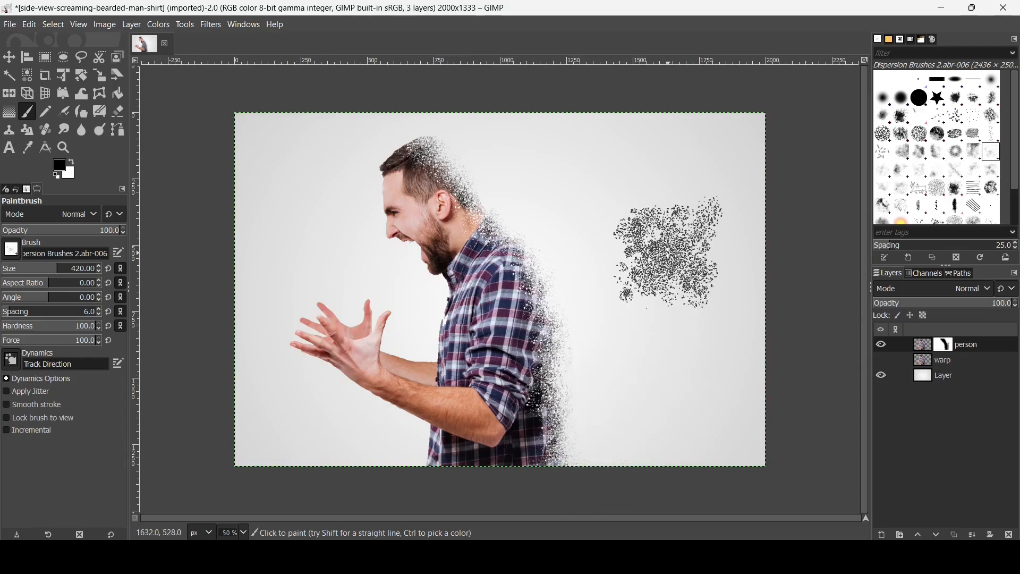
Hide the person layer, then show and select the warp layer
{"action": "left_click", "coordinate": [884, 347]}
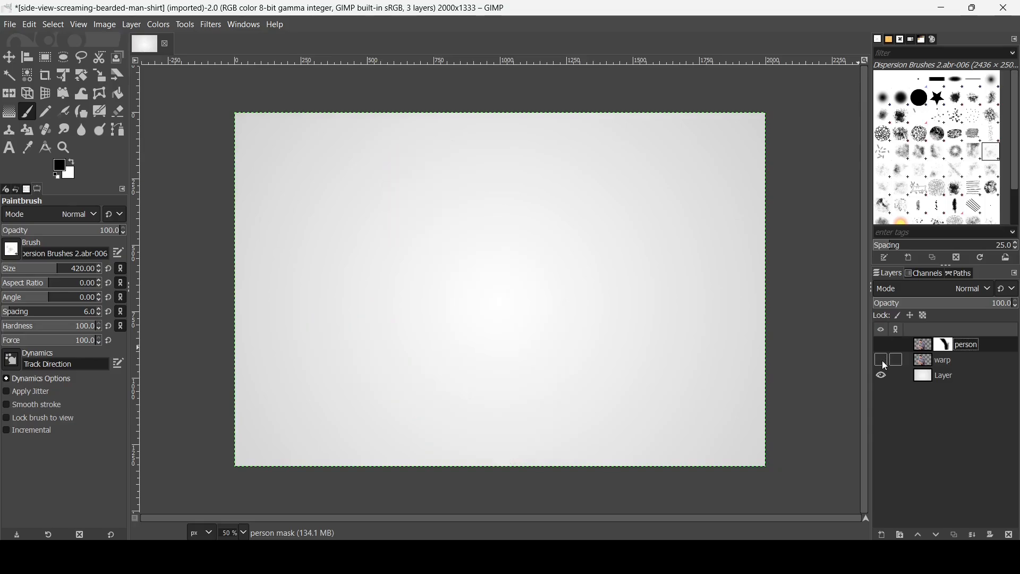
{"action": "left_click", "coordinate": [885, 362]}
{"action": "left_click", "coordinate": [939, 366]}
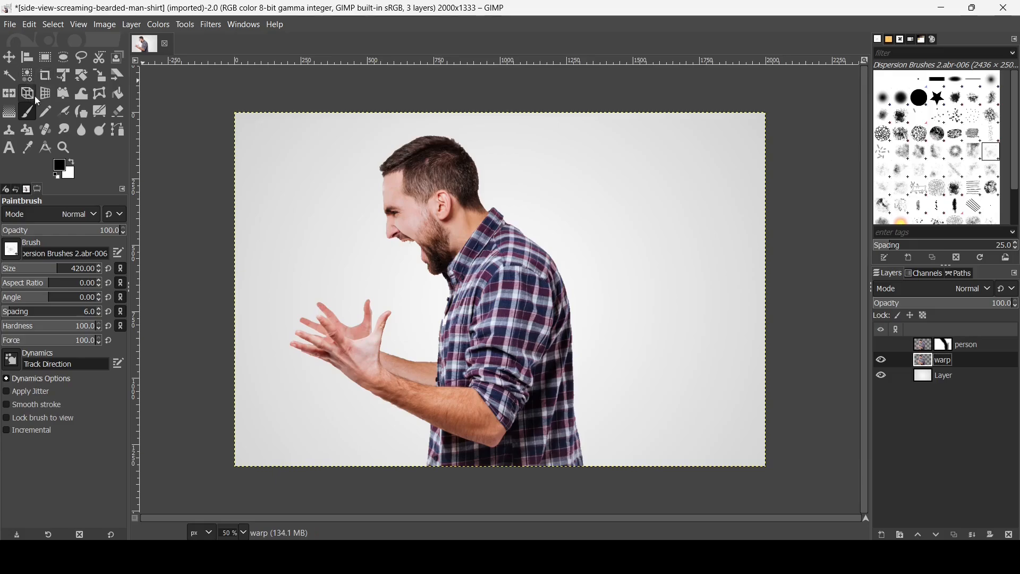
Stretch the man's head, back and shirt out to the canvas's right edge using Warp Transform in Move pixels mode at size 870.09
{"action": "left_click", "coordinate": [80, 96]}
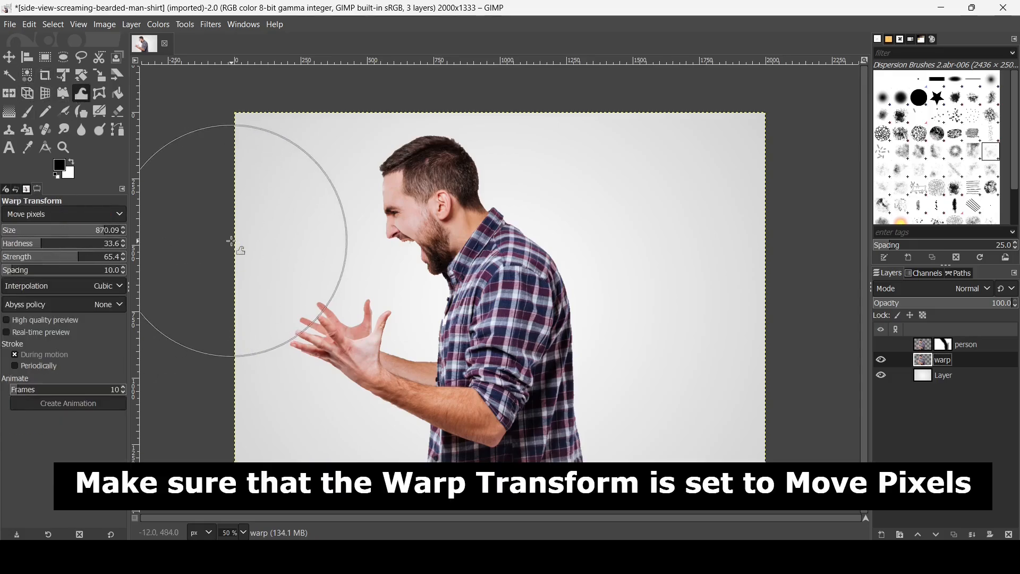
{"action": "mouse_move", "coordinate": [428, 129]}
{"action": "left_mouse_down"}
{"action": "mouse_move", "coordinate": [478, 133]}
{"action": "mouse_move", "coordinate": [521, 94]}
{"action": "mouse_move", "coordinate": [440, 164]}
{"action": "mouse_move", "coordinate": [613, 96]}
{"action": "mouse_move", "coordinate": [515, 226]}
{"action": "mouse_move", "coordinate": [694, 130]}
{"action": "left_mouse_up"}
{"action": "mouse_move", "coordinate": [524, 223]}
{"action": "left_mouse_down"}
{"action": "mouse_move", "coordinate": [529, 289]}
{"action": "mouse_move", "coordinate": [672, 292]}
{"action": "left_mouse_up"}
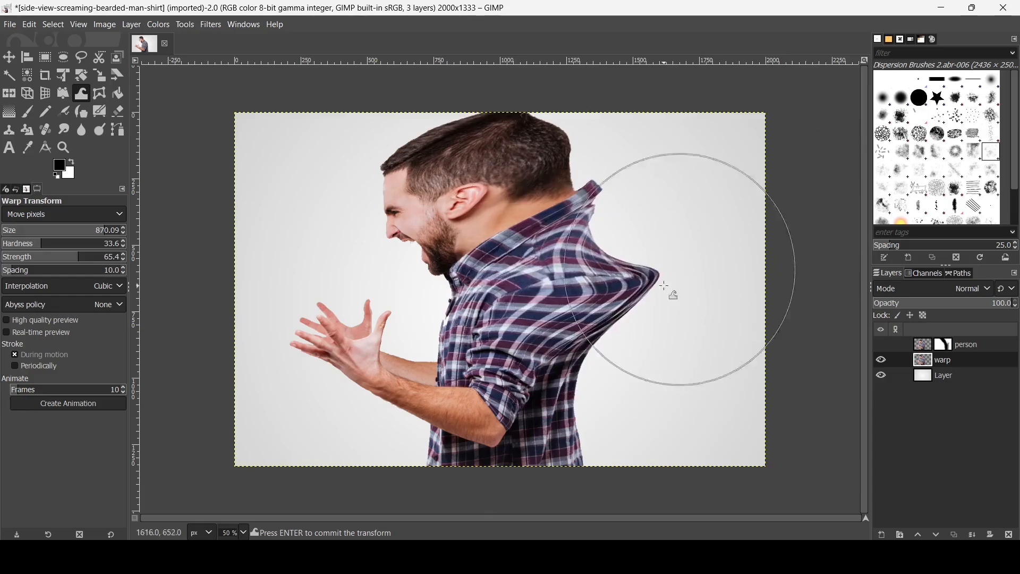
{"action": "mouse_move", "coordinate": [546, 415]}
{"action": "left_mouse_down"}
{"action": "mouse_move", "coordinate": [814, 303]}
{"action": "mouse_move", "coordinate": [626, 330]}
{"action": "mouse_move", "coordinate": [649, 171]}
{"action": "mouse_move", "coordinate": [535, 150]}
{"action": "mouse_move", "coordinate": [620, 371]}
{"action": "left_mouse_up"}
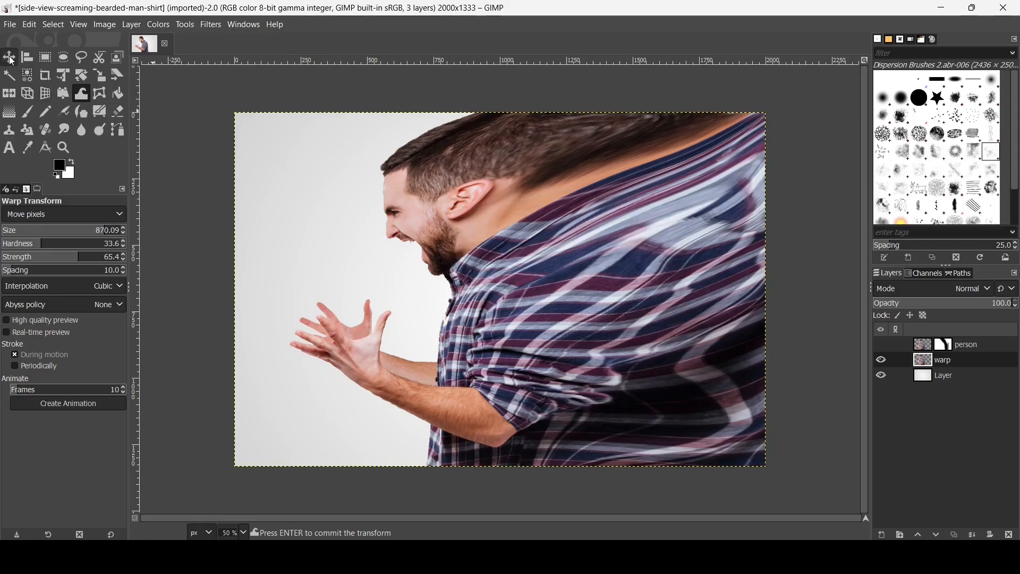
{"action": "left_click", "coordinate": [11, 58]}
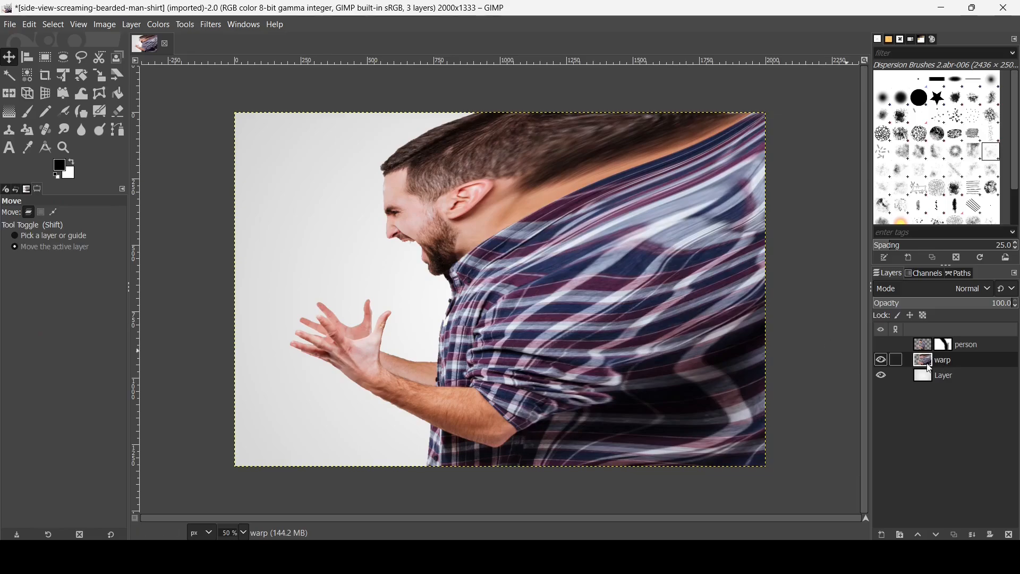
Add a Black (full transparency) layer mask to the warp layer
{"action": "right_click", "coordinate": [930, 368]}
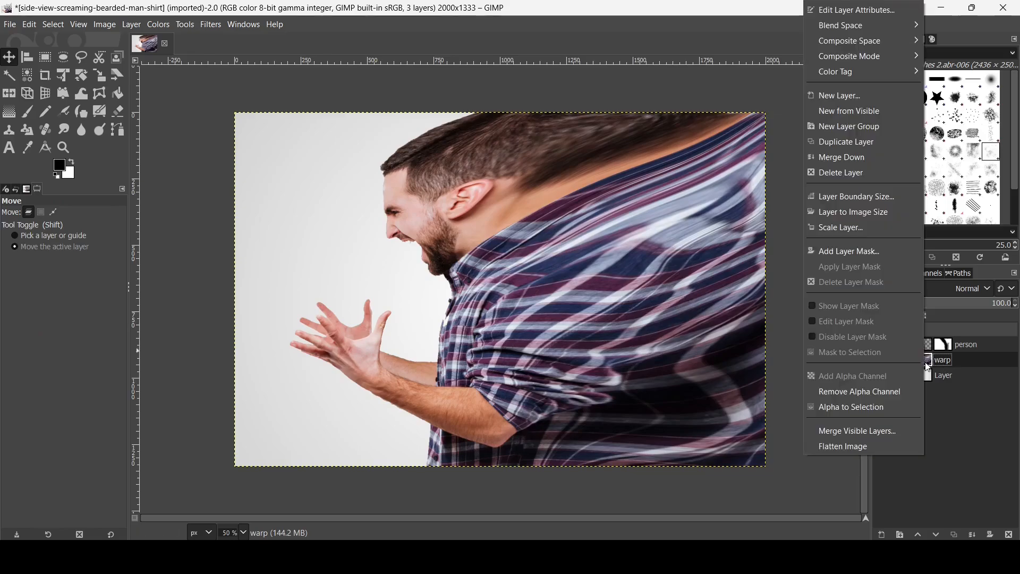
{"action": "left_click", "coordinate": [863, 251]}
{"action": "left_click", "coordinate": [848, 225]}
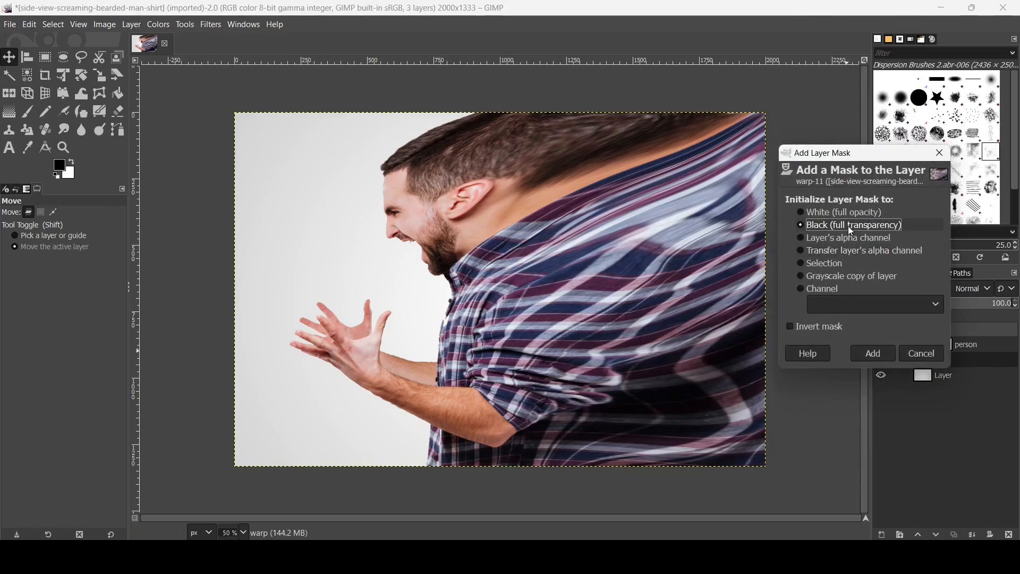
{"action": "left_click", "coordinate": [877, 356]}
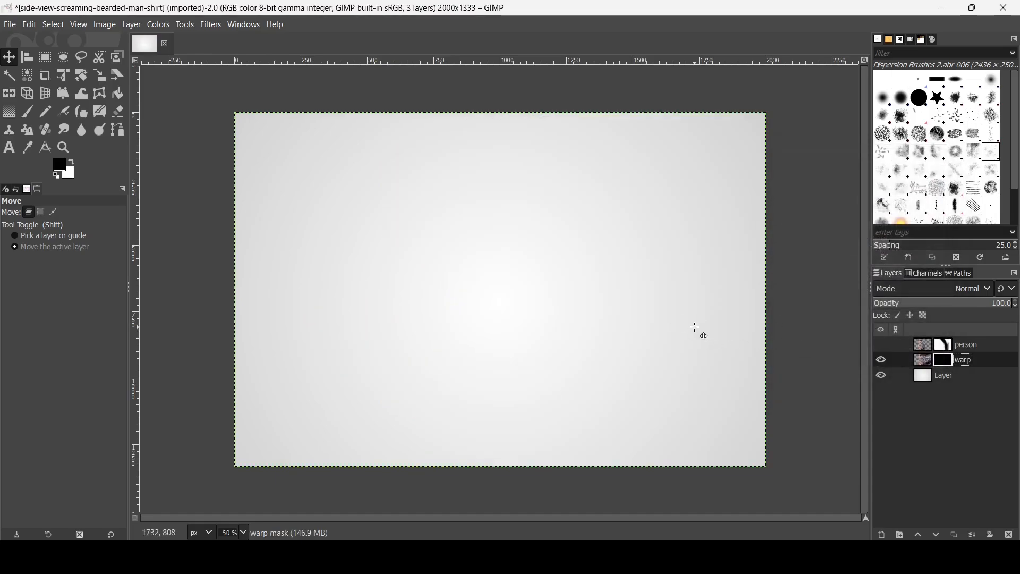
Keep the person layer hidden, activate the Paintbrush for the warp mask and swap the foreground color to white
{"action": "left_click", "coordinate": [883, 346]}
{"action": "left_click", "coordinate": [881, 348]}
{"action": "left_click", "coordinate": [36, 116]}
{"action": "mouse_move", "coordinate": [494, 186]}
{"action": "left_mouse_down"}
{"action": "mouse_move", "coordinate": [534, 228]}
{"action": "mouse_move", "coordinate": [568, 205]}
{"action": "mouse_move", "coordinate": [489, 252]}
{"action": "left_mouse_up"}
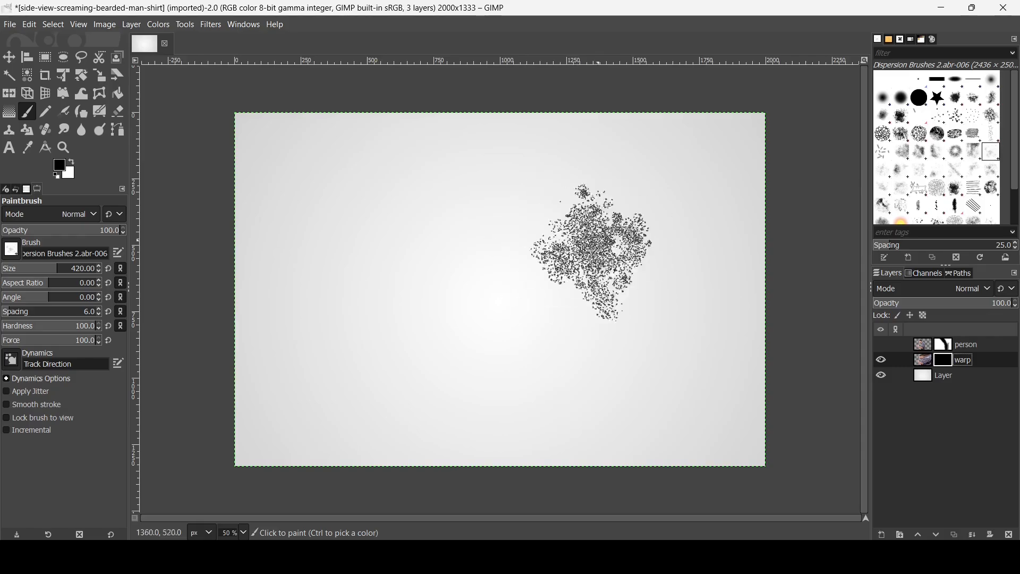
{"action": "left_click", "coordinate": [887, 350]}
{"action": "left_click", "coordinate": [888, 350]}
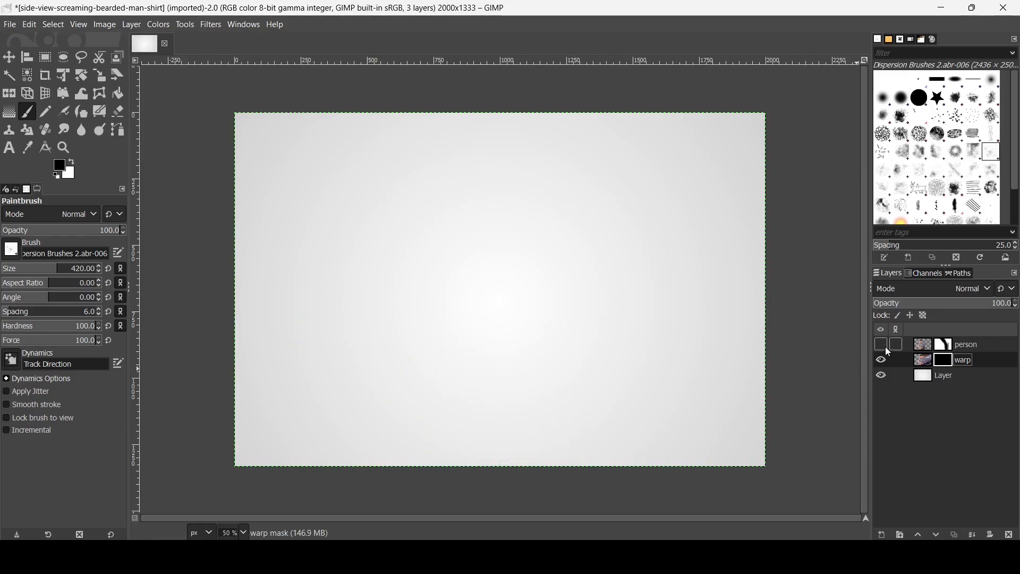
{"action": "left_click", "coordinate": [72, 163]}
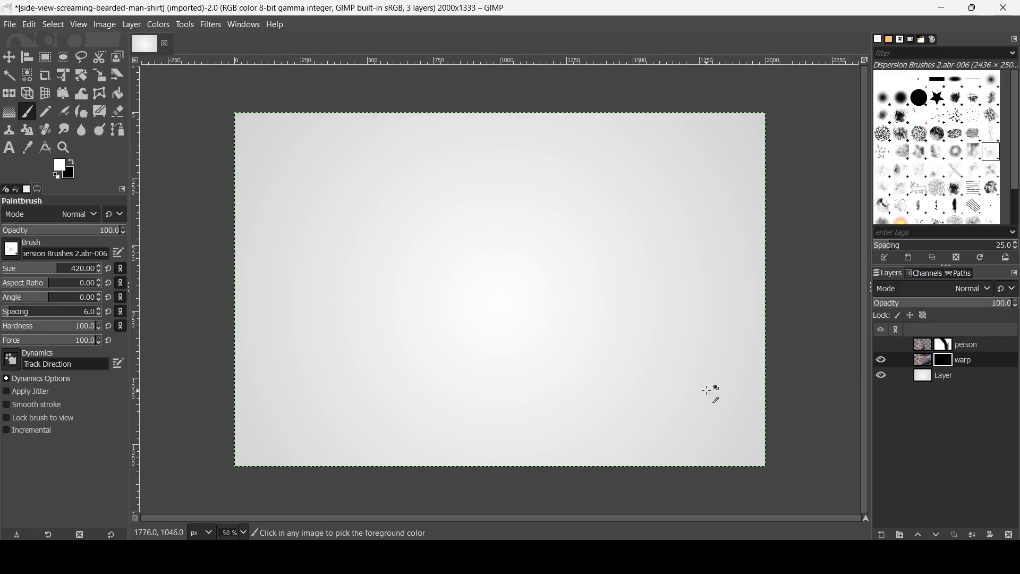
Show the person layer again, target the warp layer's mask, and undo a trial brush dab beside the man's head at size 420
{"action": "left_click", "coordinate": [884, 345]}
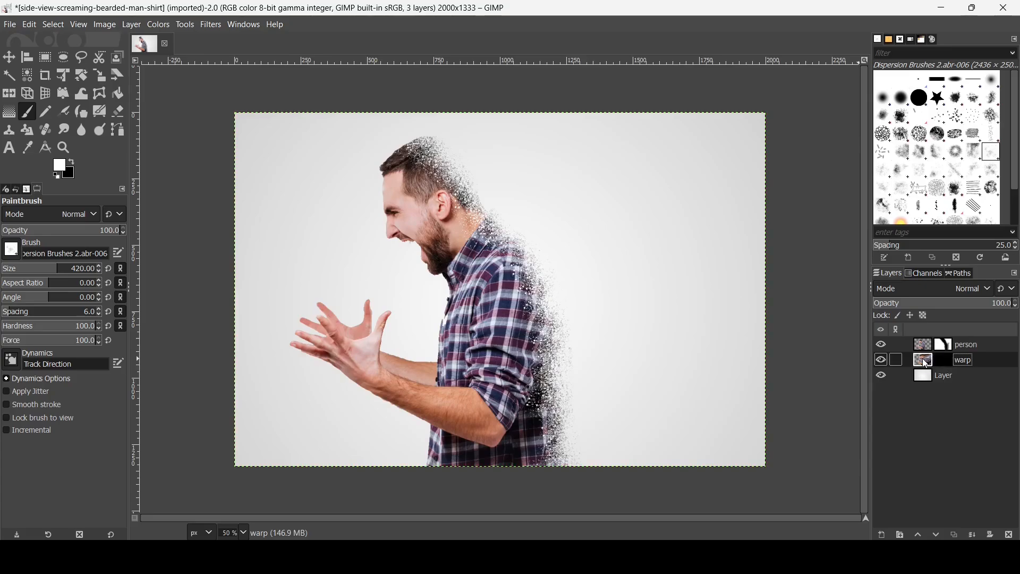
{"action": "left_click", "coordinate": [945, 361]}
{"action": "left_click", "coordinate": [566, 199]}
{"action": "key", "text": "ctrl+z"}
Paint dispersion particles on the warp mask behind the man's head and down his back at brush size 280, undoing unwanted dabs
{"action": "left_click", "coordinate": [40, 271]}
{"action": "mouse_move", "coordinate": [397, 188]}
{"action": "left_mouse_down"}
{"action": "mouse_move", "coordinate": [423, 145]}
{"action": "mouse_move", "coordinate": [451, 139]}
{"action": "mouse_move", "coordinate": [489, 186]}
{"action": "left_mouse_up"}
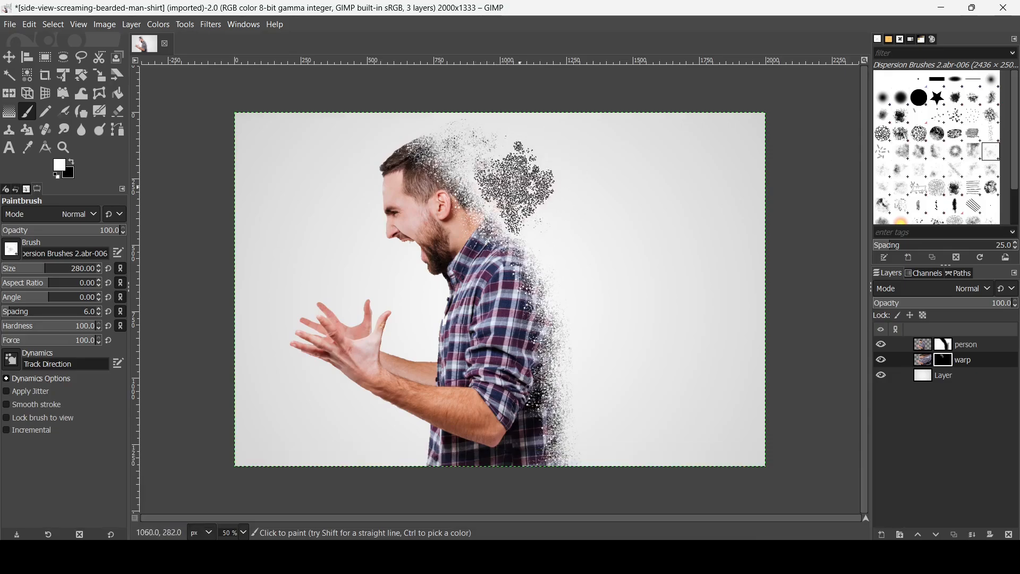
{"action": "mouse_move", "coordinate": [541, 245]}
{"action": "left_mouse_down"}
{"action": "mouse_move", "coordinate": [598, 424]}
{"action": "mouse_move", "coordinate": [597, 460]}
{"action": "mouse_move", "coordinate": [583, 391]}
{"action": "mouse_move", "coordinate": [569, 398]}
{"action": "mouse_move", "coordinate": [584, 365]}
{"action": "mouse_move", "coordinate": [569, 406]}
{"action": "mouse_move", "coordinate": [583, 495]}
{"action": "left_mouse_up"}
{"action": "key", "text": "ctrl+z"}
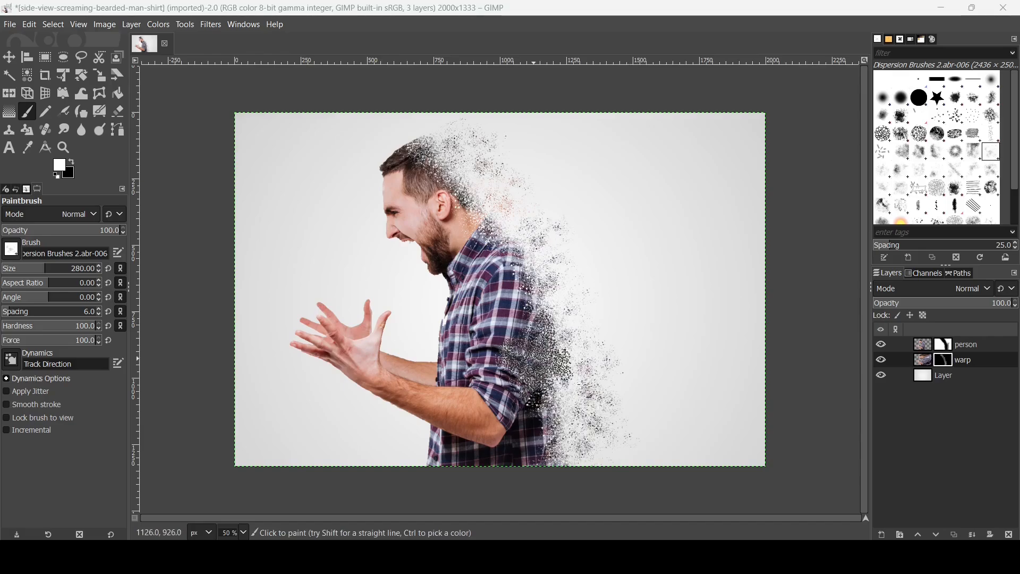
{"action": "left_click", "coordinate": [555, 435]}
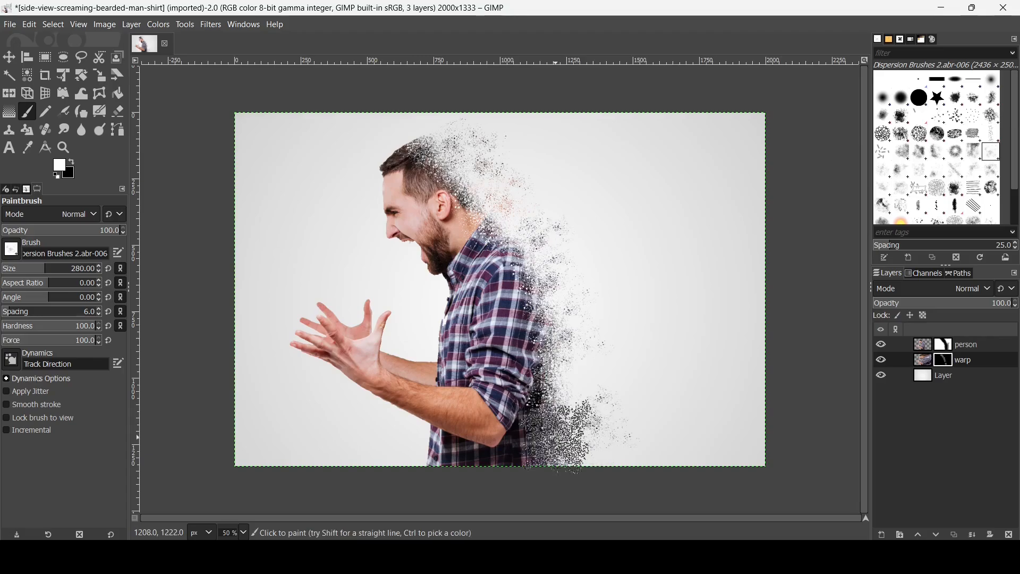
{"action": "key", "text": "ctrl+z"}
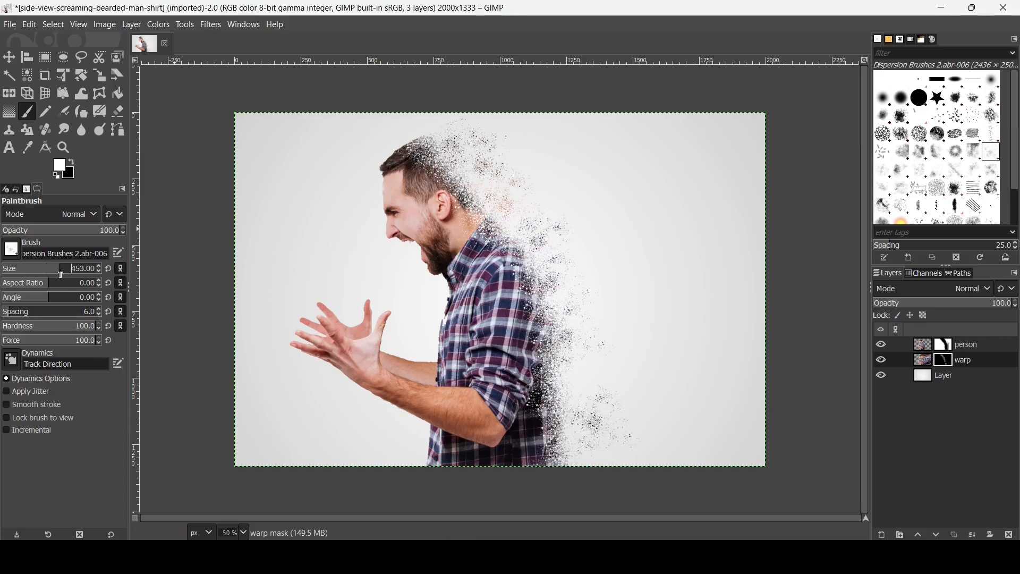
Extend the particles behind the man using brush sizes 453 and 285 on the warp mask, undoing the dense continuous stroke
{"action": "left_click", "coordinate": [540, 221]}
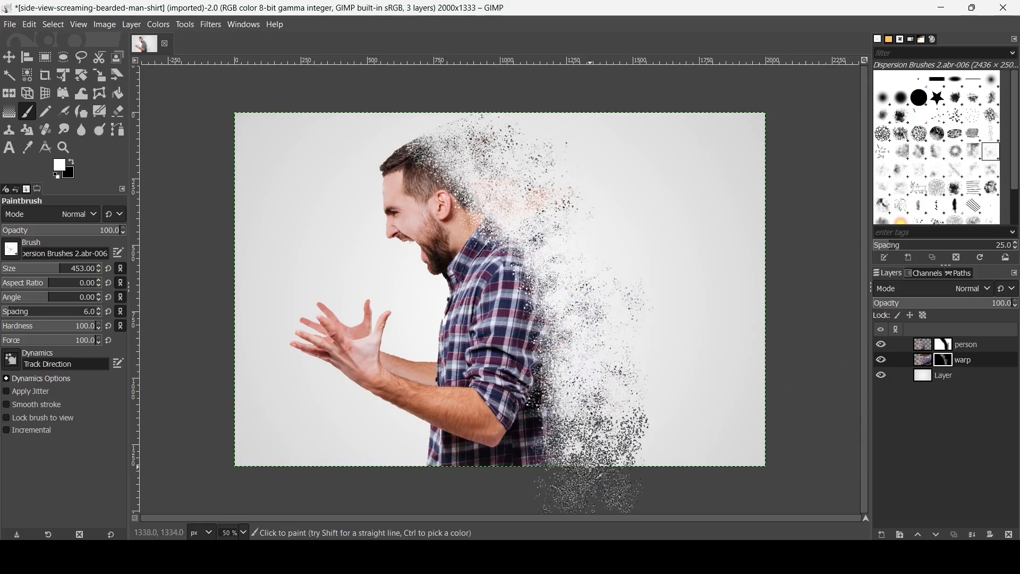
{"action": "left_click", "coordinate": [45, 268]}
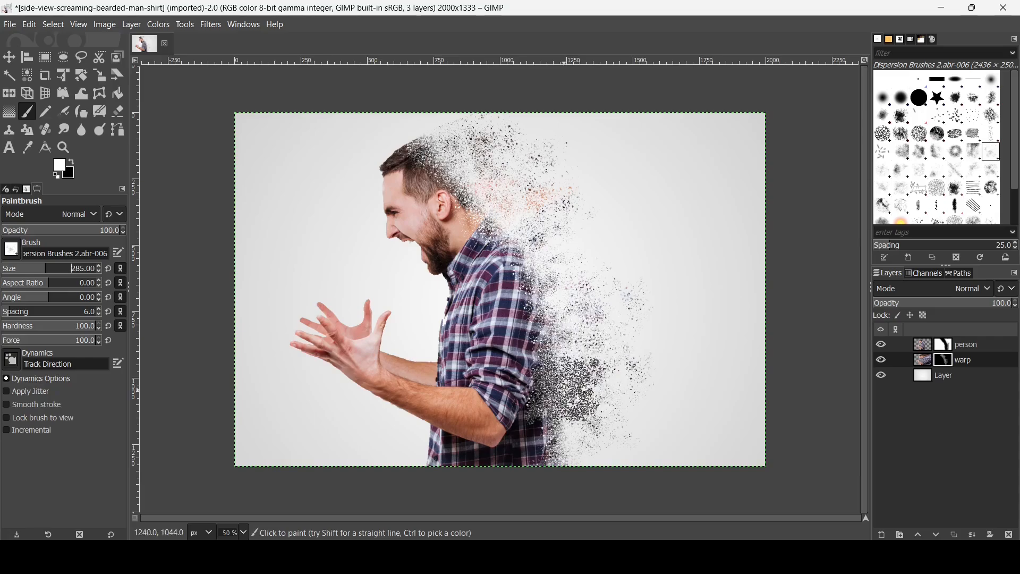
{"action": "left_click", "coordinate": [554, 257]}
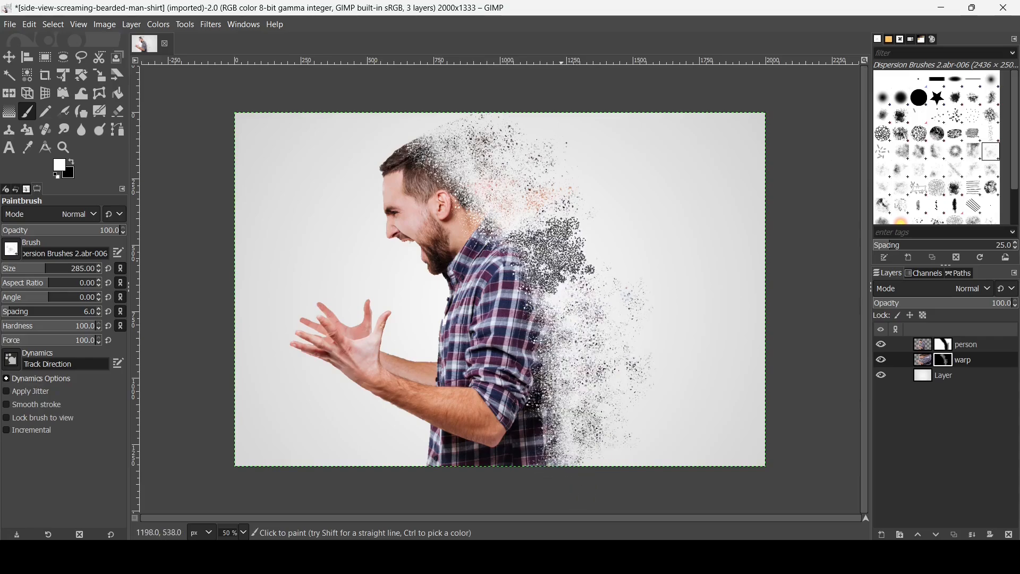
{"action": "mouse_move", "coordinate": [554, 256]}
{"action": "left_mouse_down"}
{"action": "mouse_move", "coordinate": [586, 297]}
{"action": "mouse_move", "coordinate": [515, 179]}
{"action": "mouse_move", "coordinate": [480, 168]}
{"action": "left_mouse_up"}
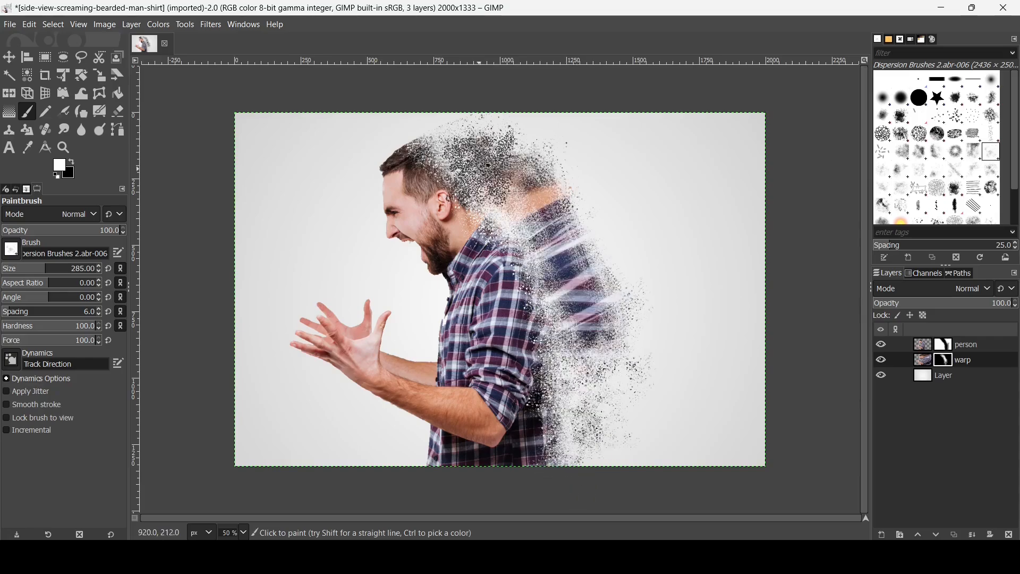
{"action": "key", "text": "ctrl+z"}
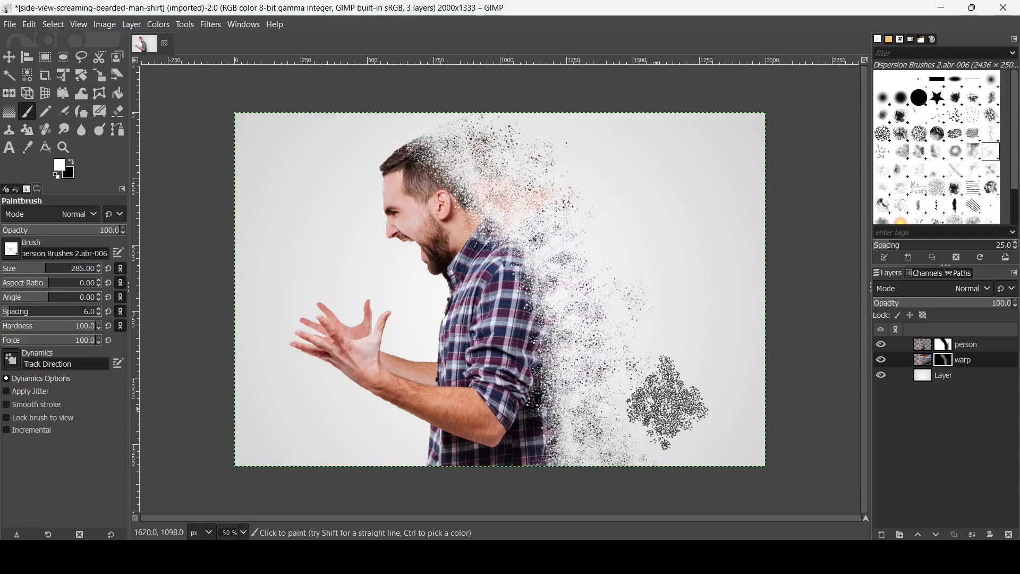
Paint large scattered particles on the warp mask at brush size 725, spreading them out to the canvas's right edge
{"action": "left_click", "coordinate": [78, 270]}
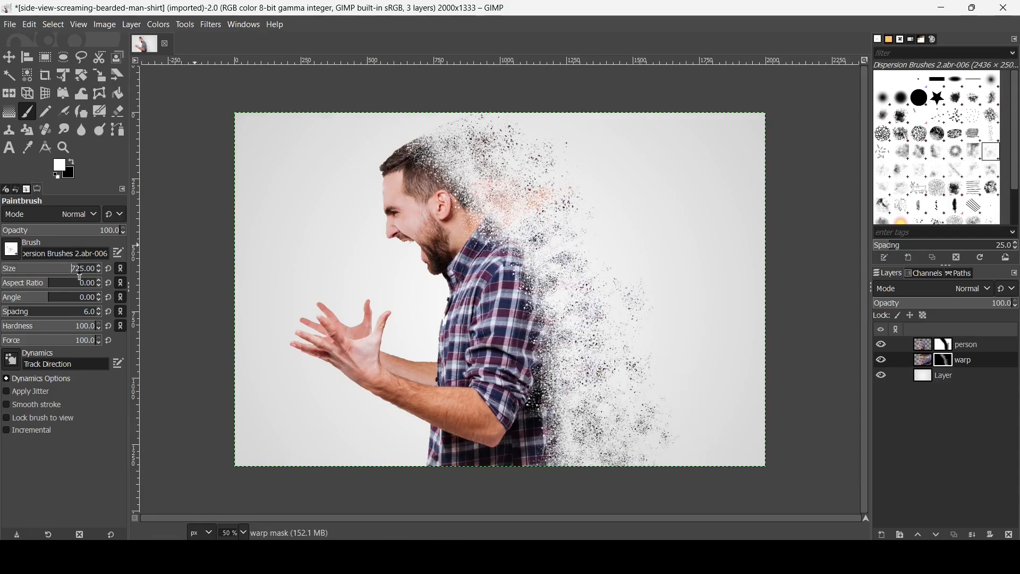
{"action": "mouse_move", "coordinate": [553, 143]}
{"action": "left_mouse_down"}
{"action": "mouse_move", "coordinate": [610, 253]}
{"action": "mouse_move", "coordinate": [711, 237]}
{"action": "mouse_move", "coordinate": [785, 370]}
{"action": "mouse_move", "coordinate": [691, 239]}
{"action": "left_mouse_up"}
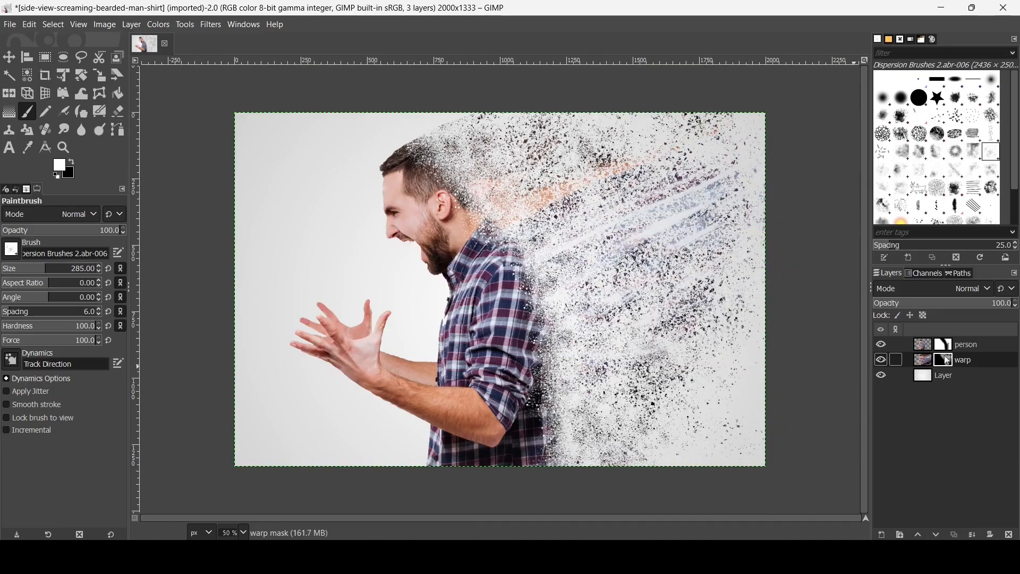
Merge the person and warp layers down into the background so a single layer remains
{"action": "left_click", "coordinate": [923, 344]}
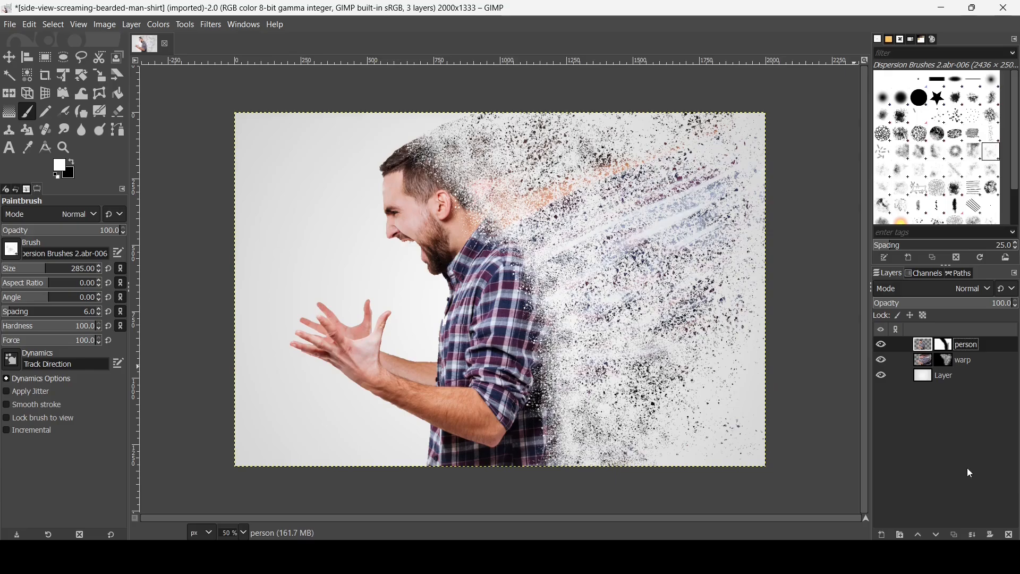
{"action": "left_click", "coordinate": [975, 537]}
{"action": "left_click", "coordinate": [976, 537]}
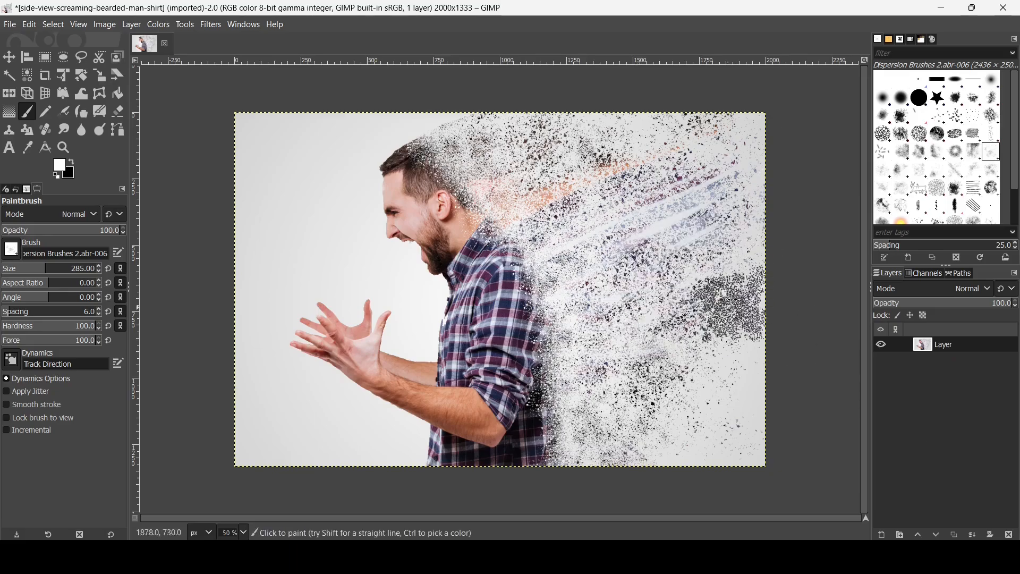
{"action": "left_click", "coordinate": [686, 266]}
Apply a black circular Vignette to the merged layer with radius 1.651, softness 0.724 and squeeze -0.022
{"action": "left_click", "coordinate": [212, 24]}
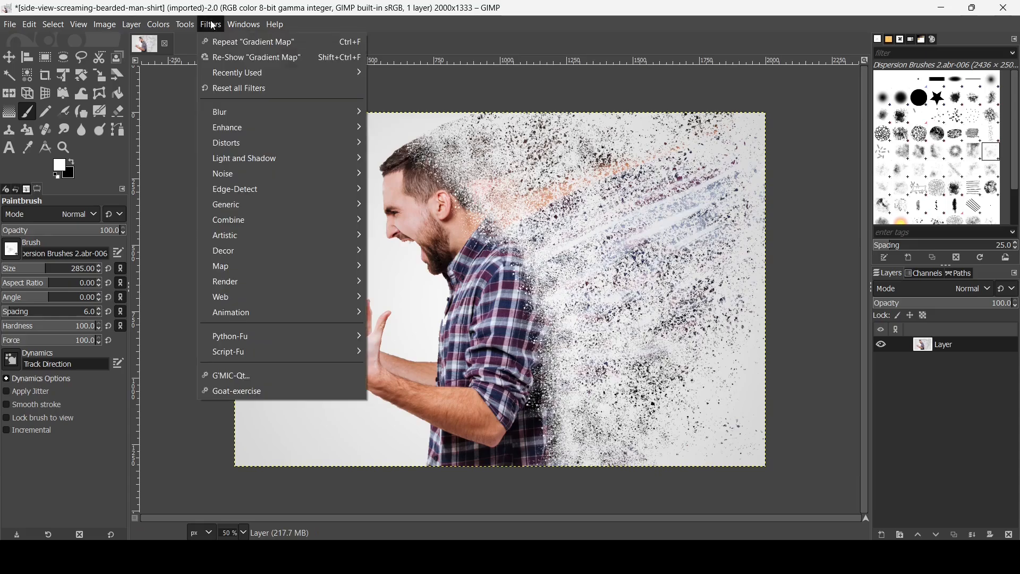
{"action": "mouse_move", "coordinate": [247, 158]}
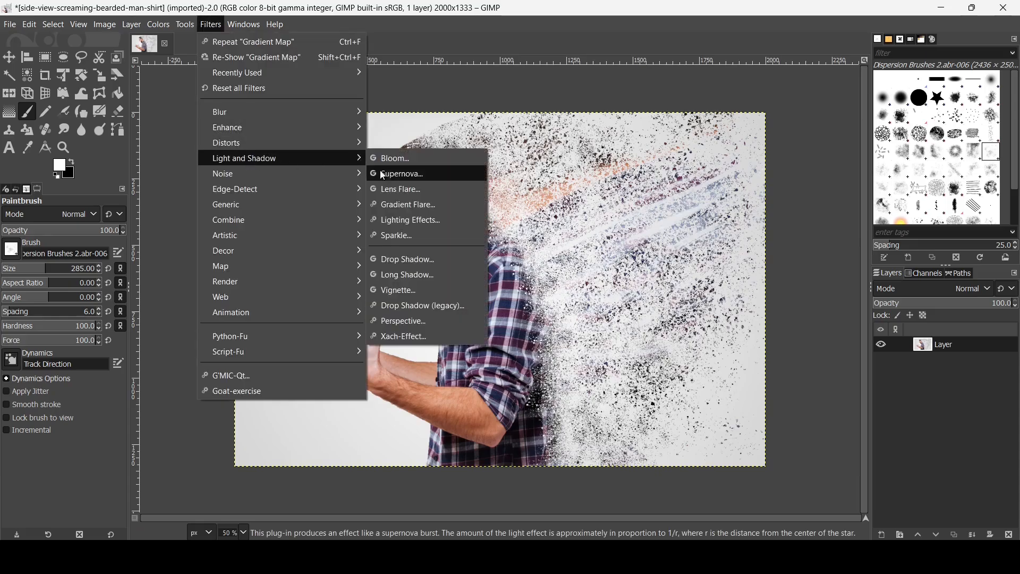
{"action": "left_click", "coordinate": [426, 292]}
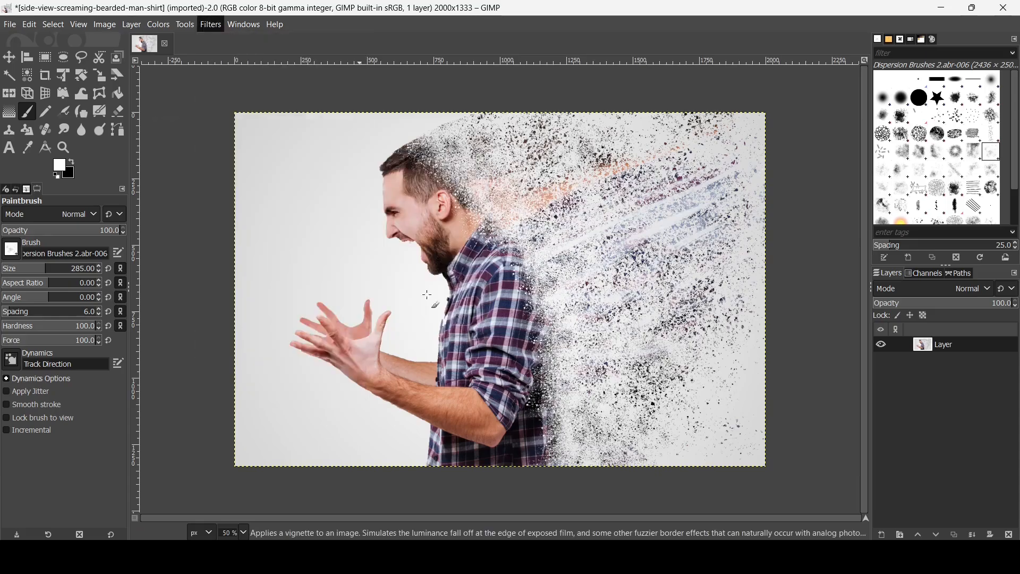
{"action": "left_click_drag", "start_coordinate": [565, 295], "coordinate": [601, 289]}
{"action": "left_click_drag", "start_coordinate": [500, 231], "coordinate": [502, 206]}
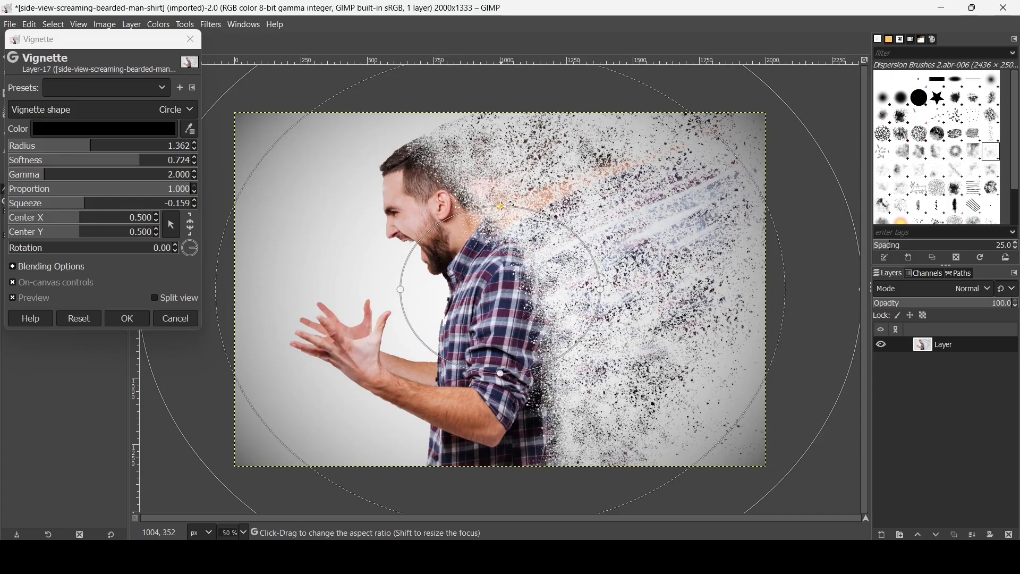
{"action": "left_click_drag", "start_coordinate": [601, 290], "coordinate": [623, 289]}
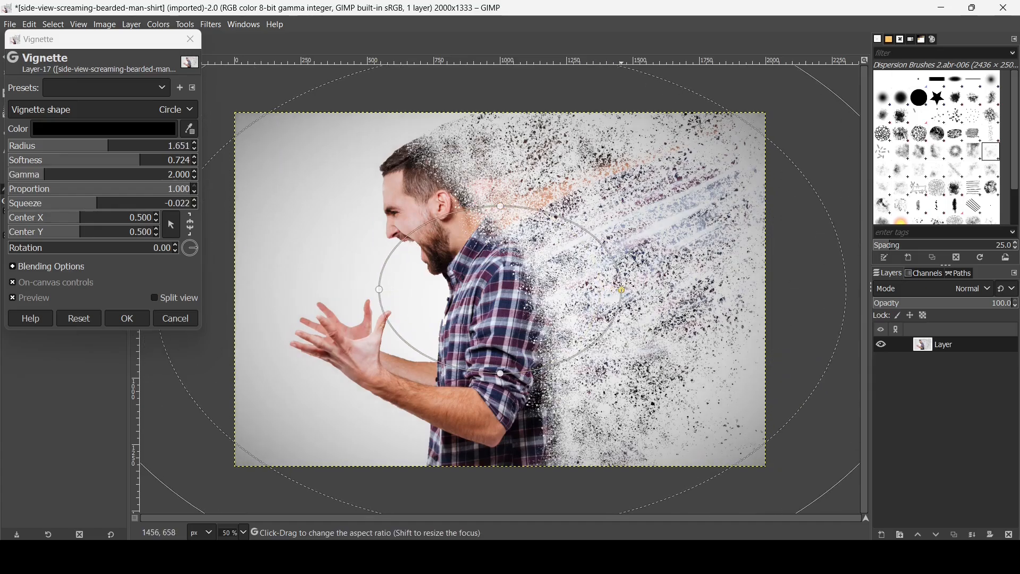
{"action": "key", "text": "Return"}
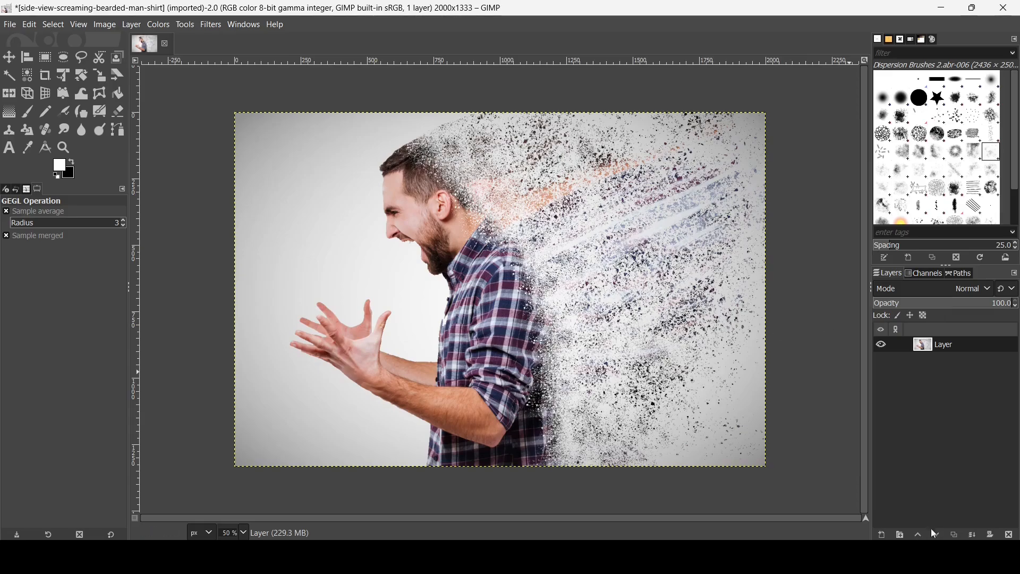
Duplicate the vignetted layer and set the foreground color to orange ec9e16
{"action": "left_click", "coordinate": [962, 538]}
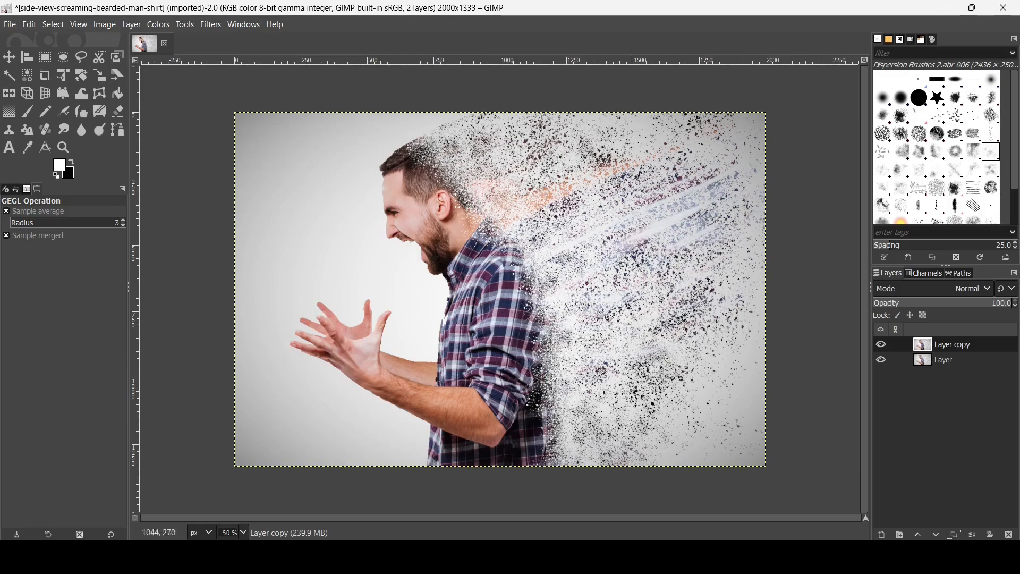
{"action": "left_click", "coordinate": [61, 169]}
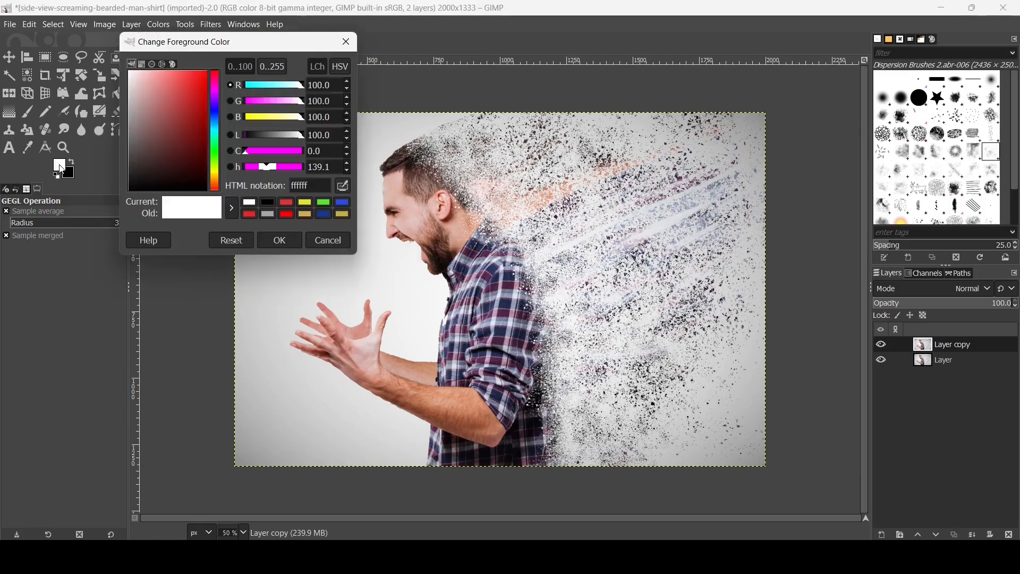
{"action": "left_click", "coordinate": [199, 79]}
{"action": "left_click", "coordinate": [215, 177]}
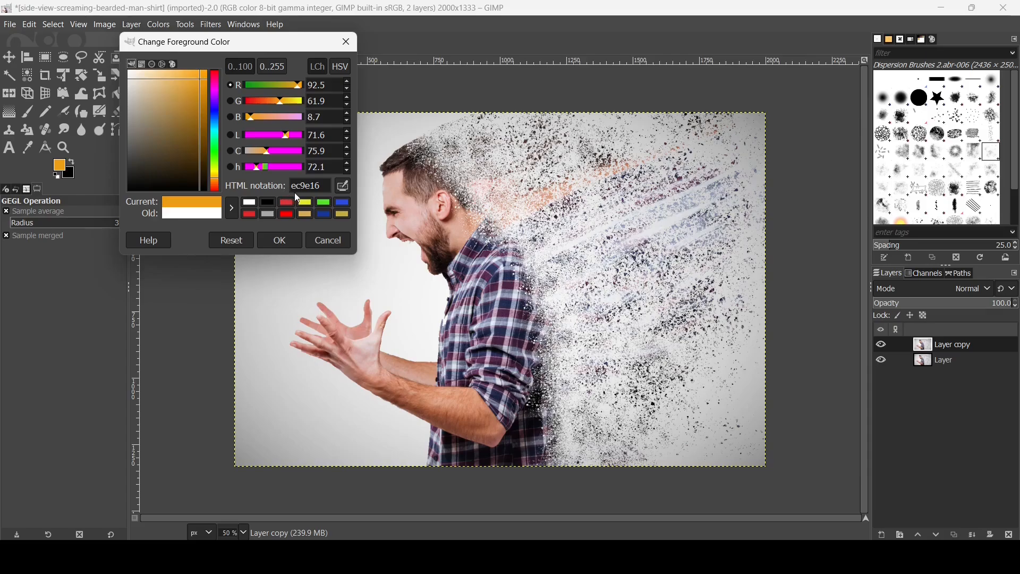
{"action": "left_click", "coordinate": [280, 240]}
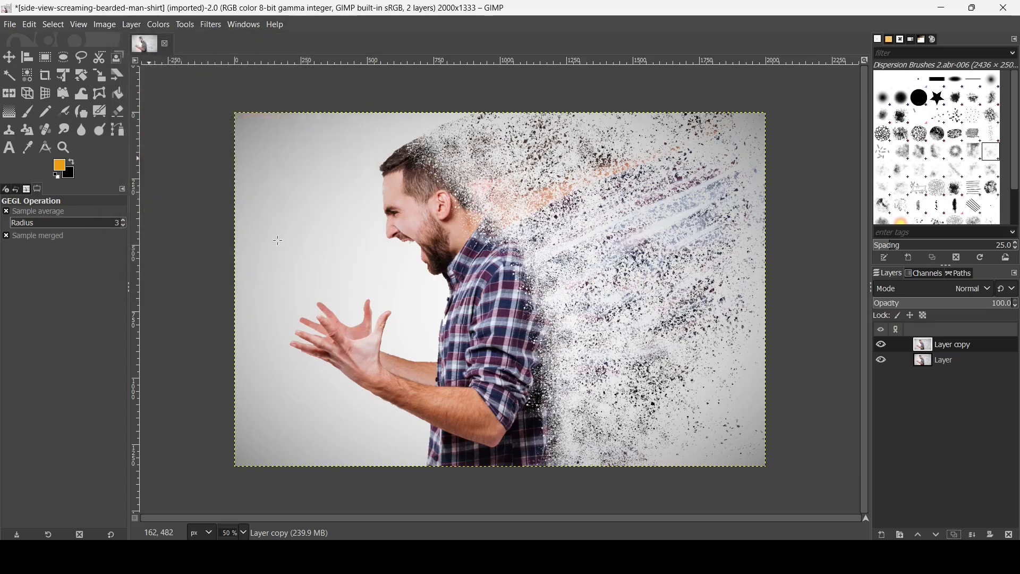
Set the background color to brown 7e5609
{"action": "left_click", "coordinate": [69, 173]}
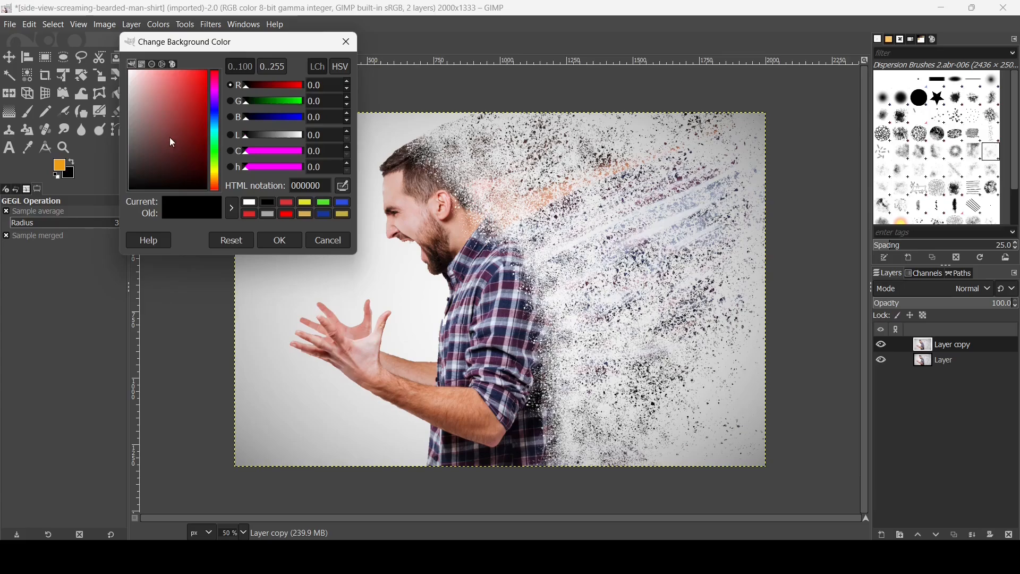
{"action": "left_click", "coordinate": [218, 177]}
{"action": "left_click", "coordinate": [201, 132]}
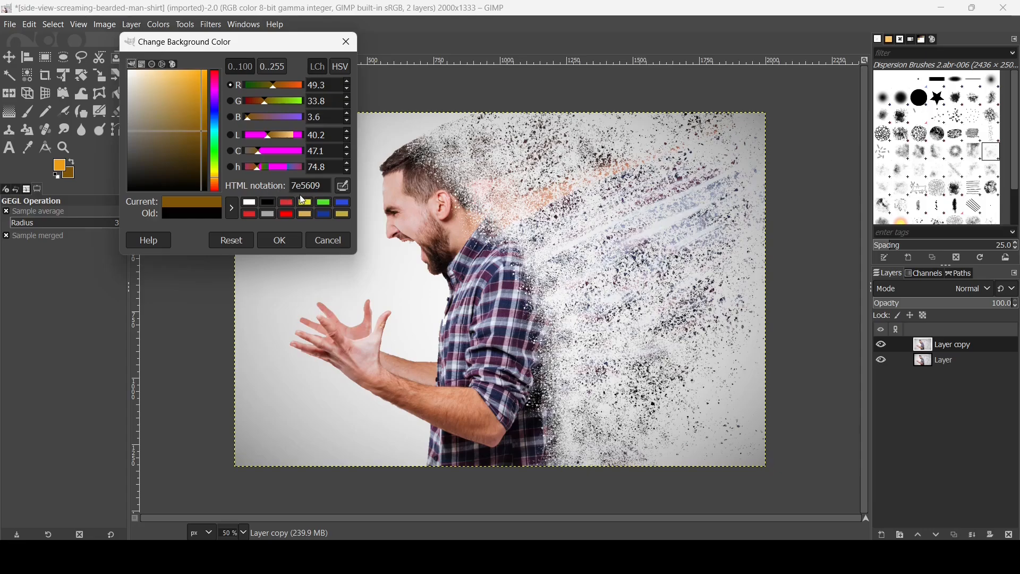
{"action": "left_click", "coordinate": [279, 241]}
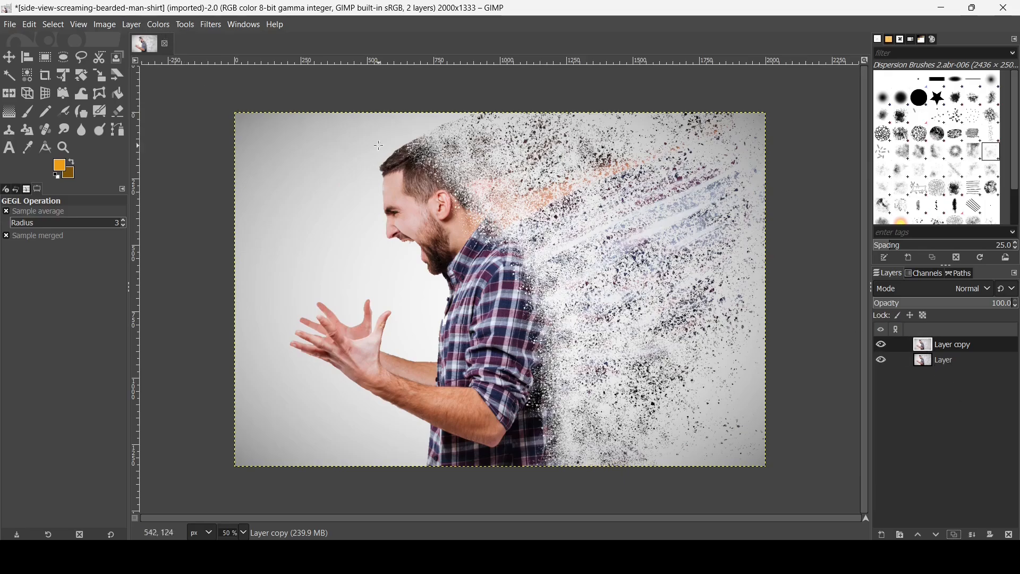
Apply a Gradient Map with the orange and brown colors to the duplicated layer
{"action": "left_click", "coordinate": [158, 25]}
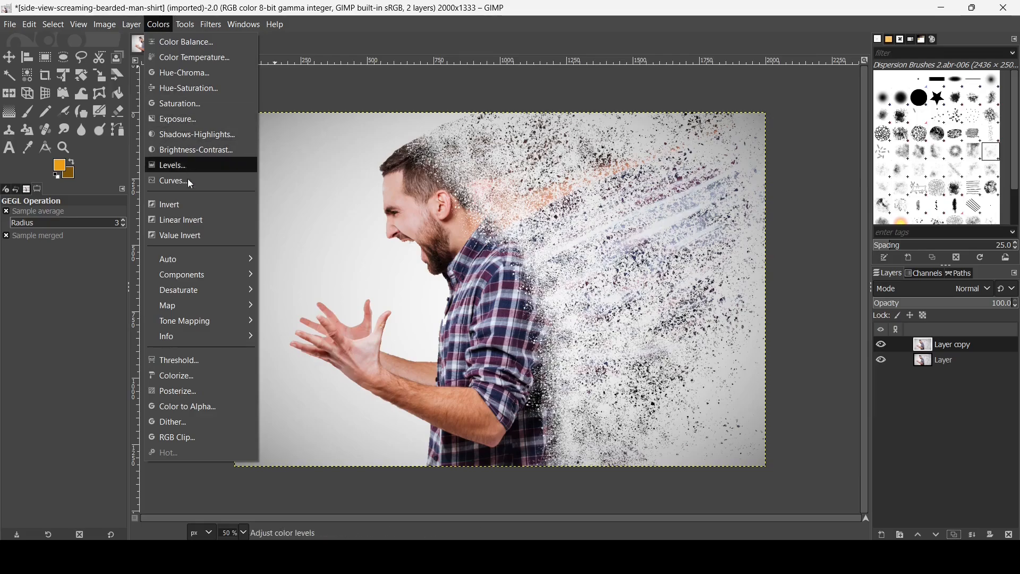
{"action": "mouse_move", "coordinate": [192, 303]}
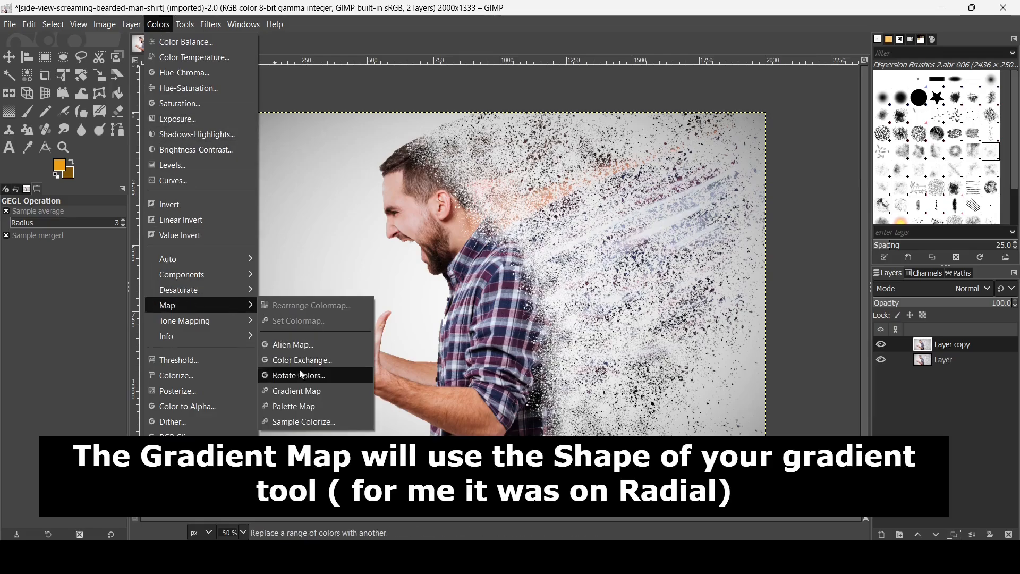
{"action": "left_click", "coordinate": [301, 391]}
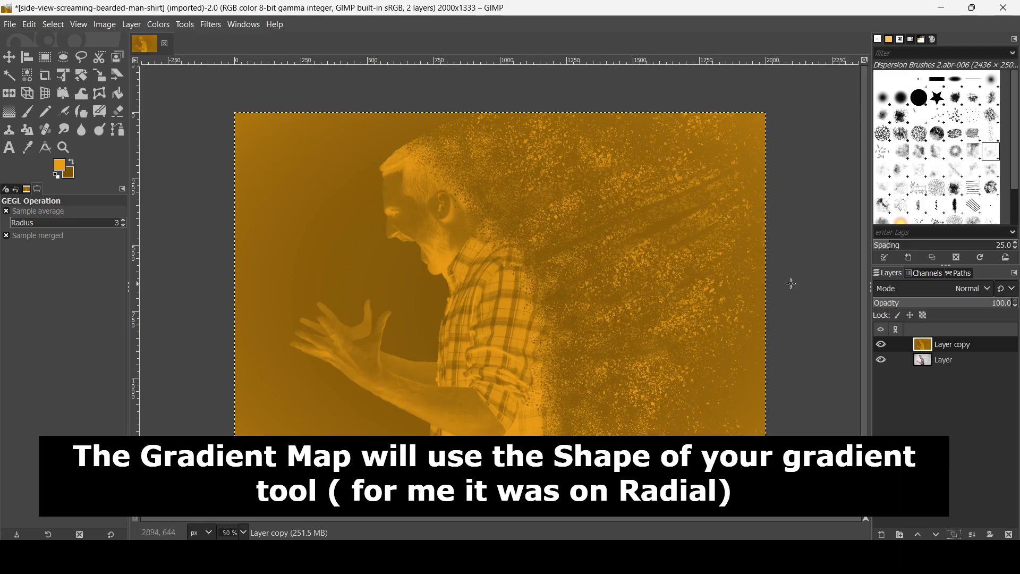
Blend the gradient-mapped copy in Soft light mode at 22.5 opacity
{"action": "left_click", "coordinate": [961, 289]}
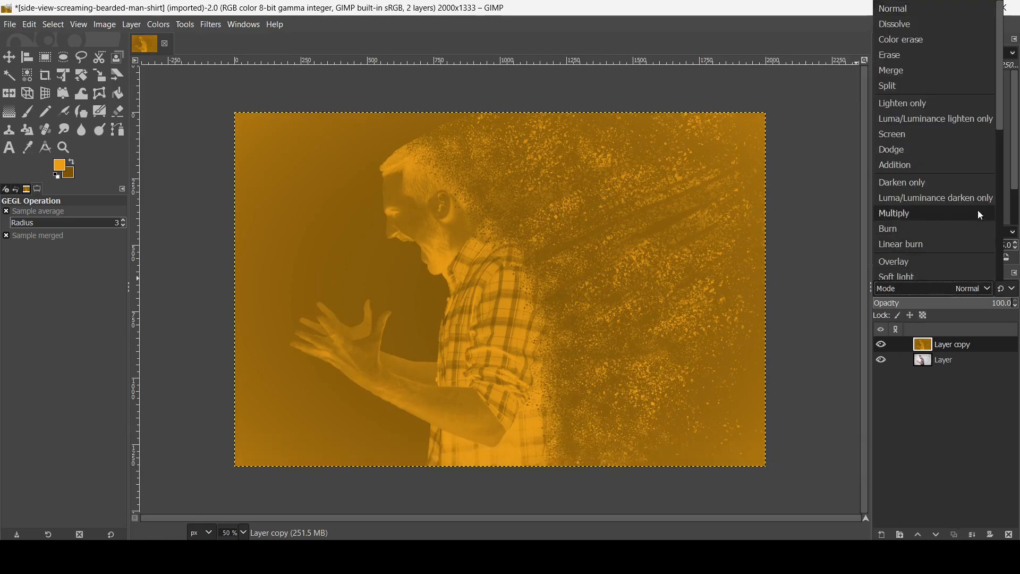
{"action": "left_click", "coordinate": [905, 273]}
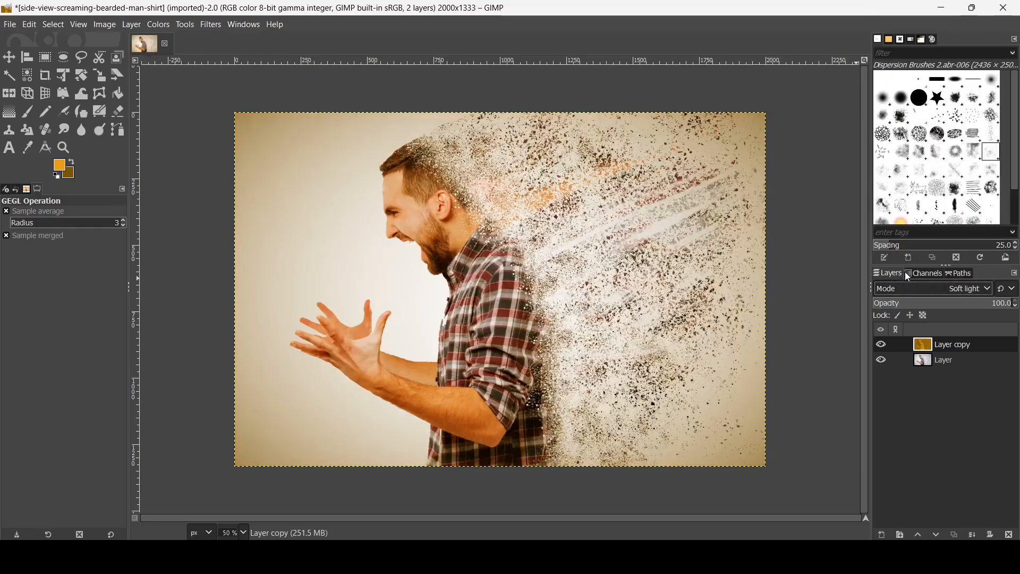
{"action": "left_click_drag", "start_coordinate": [986, 299], "coordinate": [905, 305]}
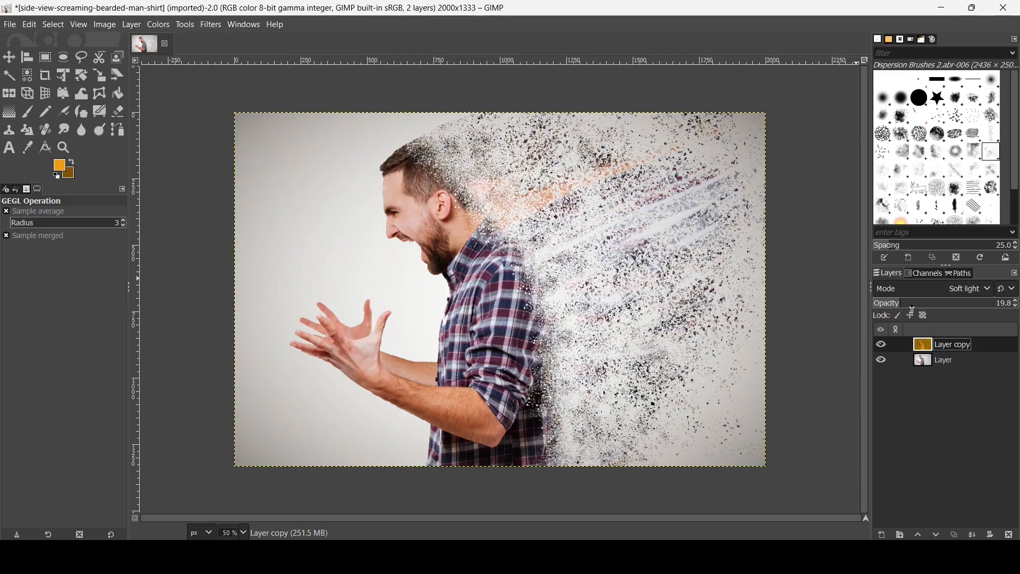
{"action": "left_click_drag", "start_coordinate": [905, 304], "coordinate": [906, 308]}
Create a new layer from the visible image above the gradient-mapped copy
{"action": "right_click", "coordinate": [935, 344]}
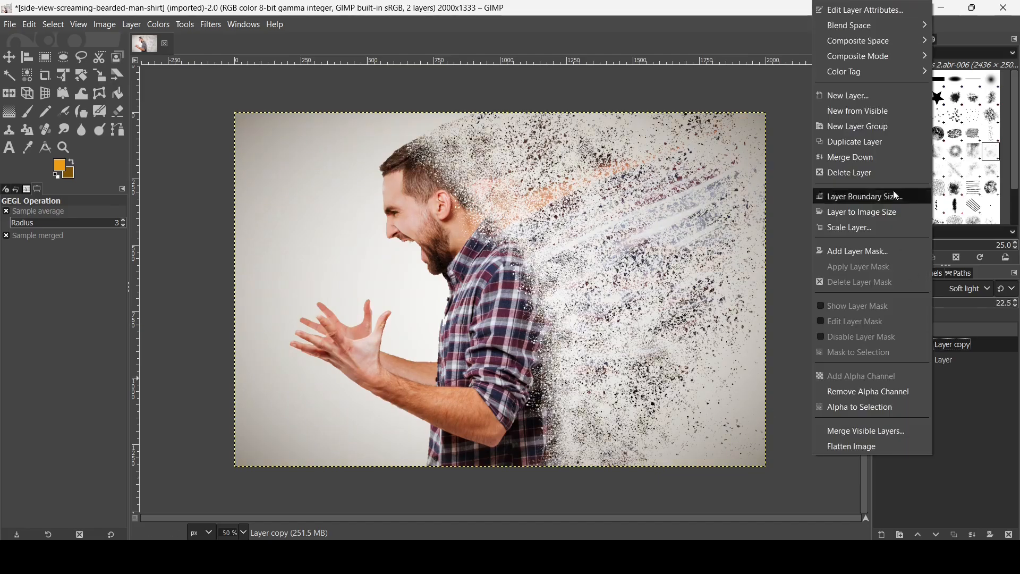
{"action": "left_click", "coordinate": [886, 114]}
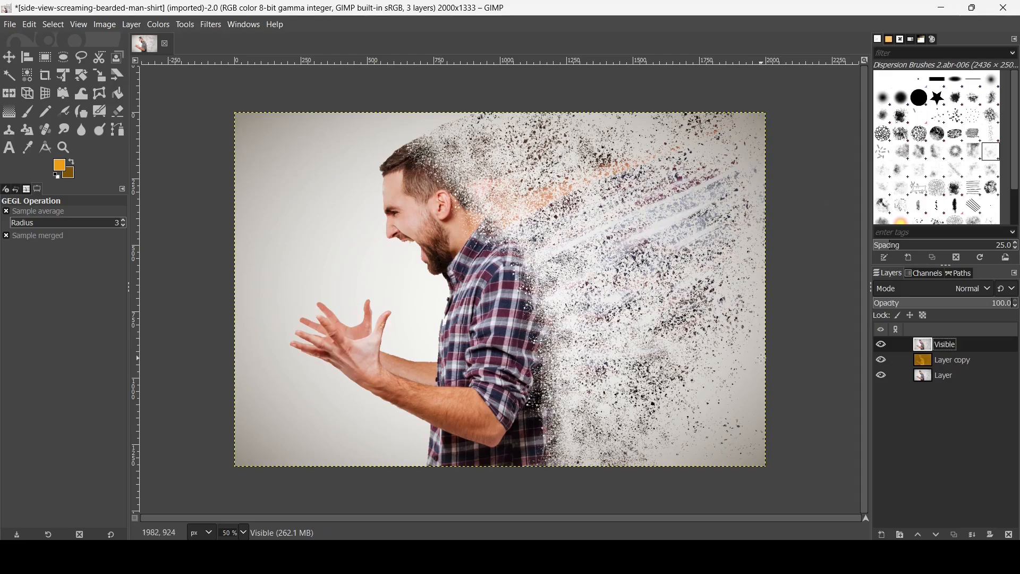